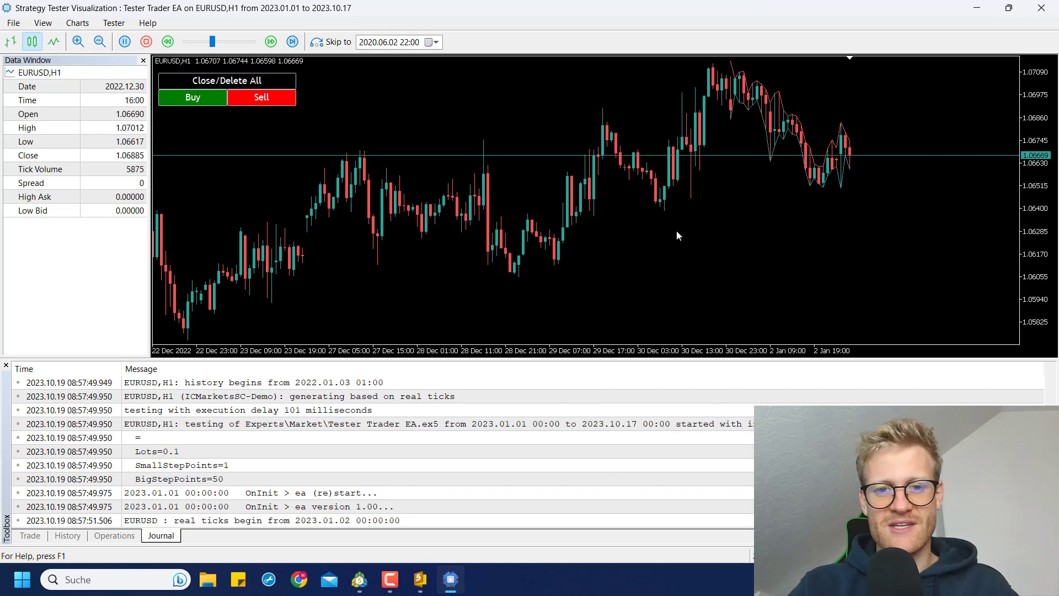
Bring the visual backtest window back to full screen and adjust playback speed.
left_click(359, 579)
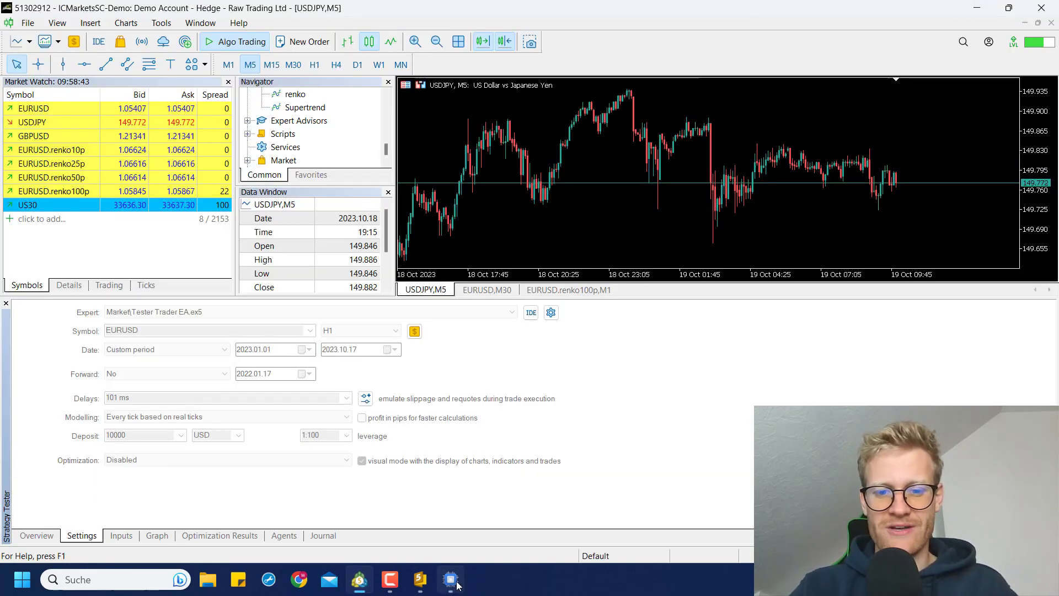
left_click(457, 496)
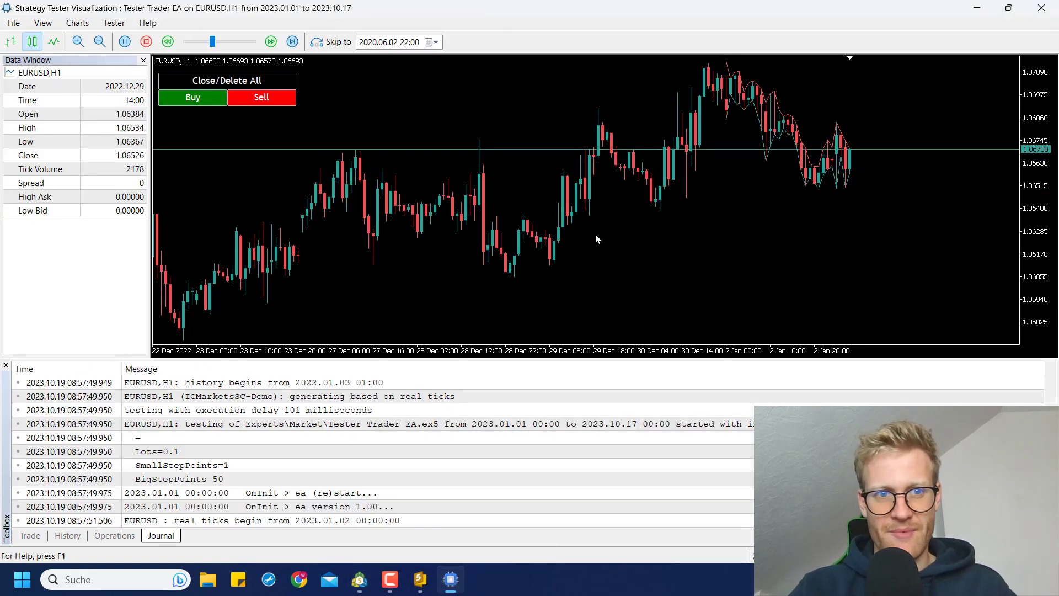
double_click(332, 12)
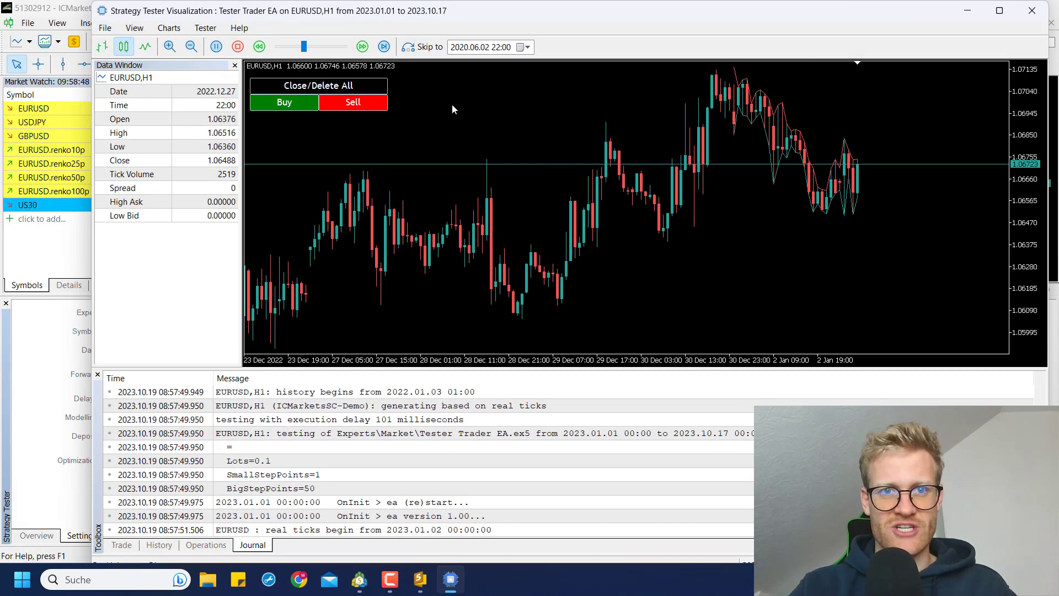
double_click(331, 19)
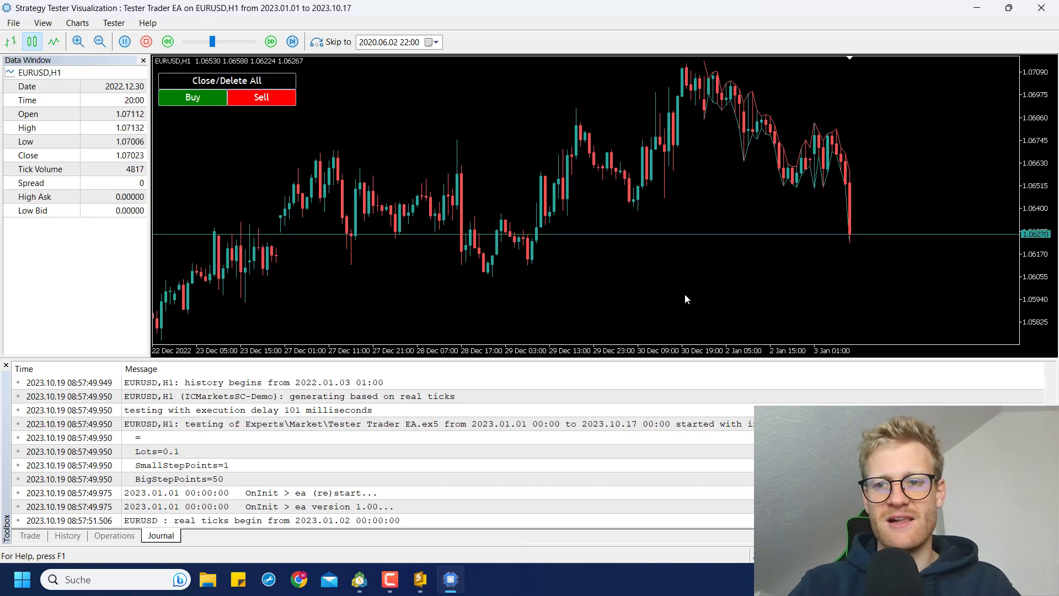
left_click(205, 44)
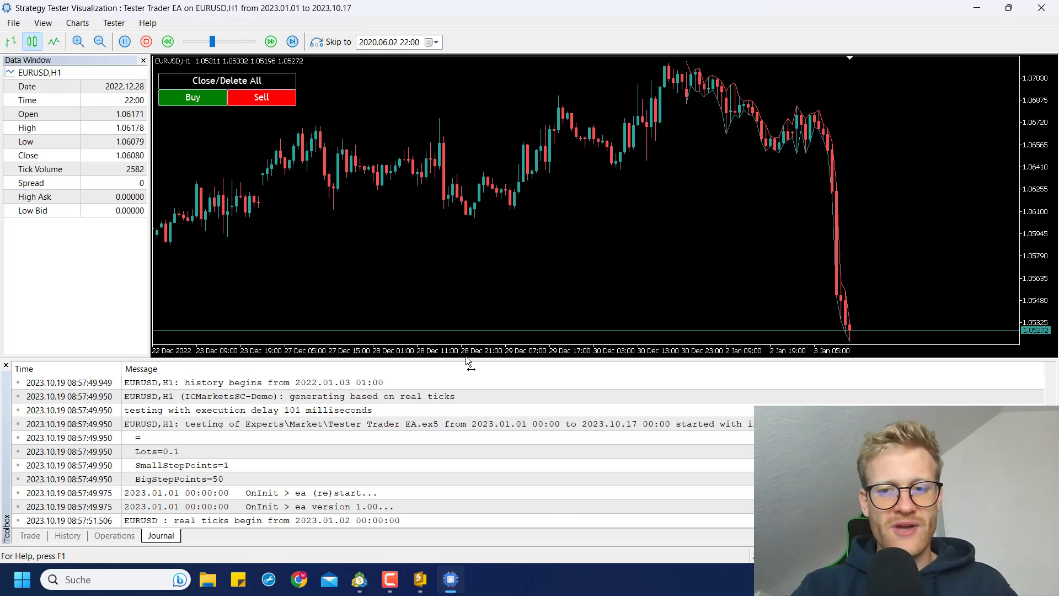
Zoom the EURUSD chart out and read bar prices and times with the crosshair.
key("minus")
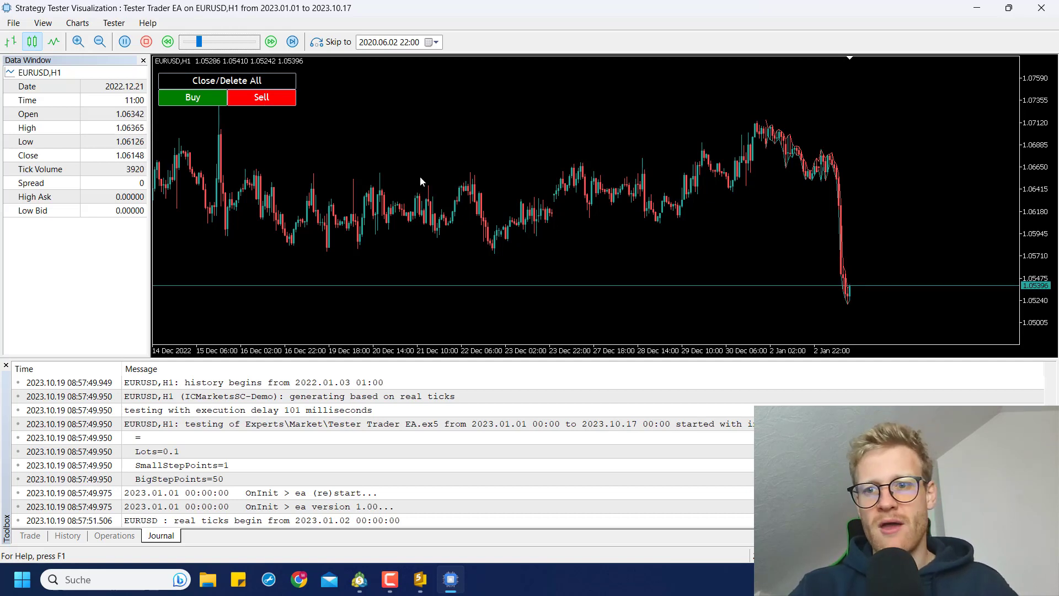
middle_click(816, 269)
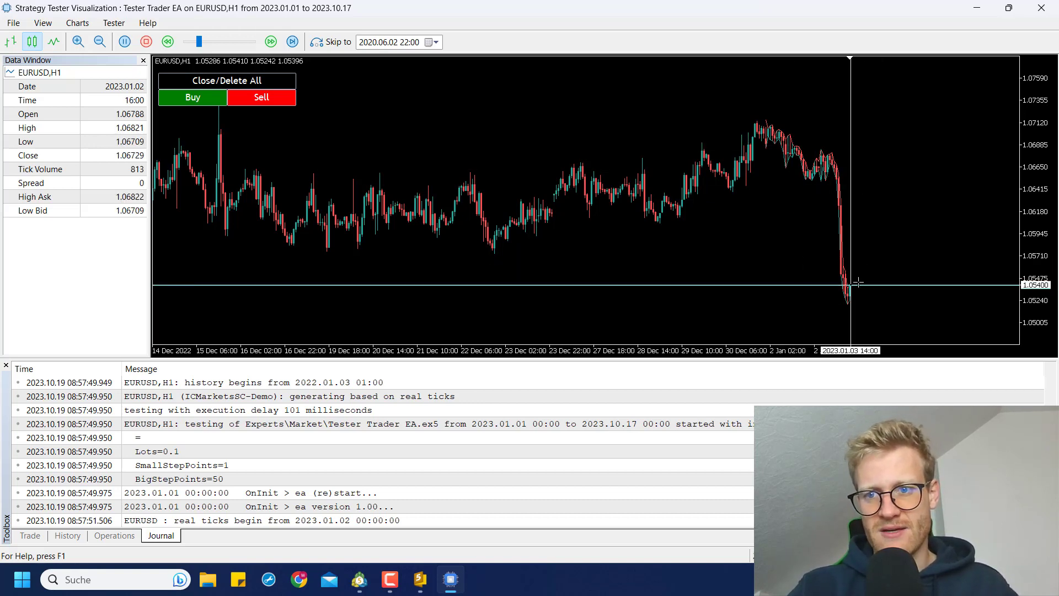
middle_click(817, 262)
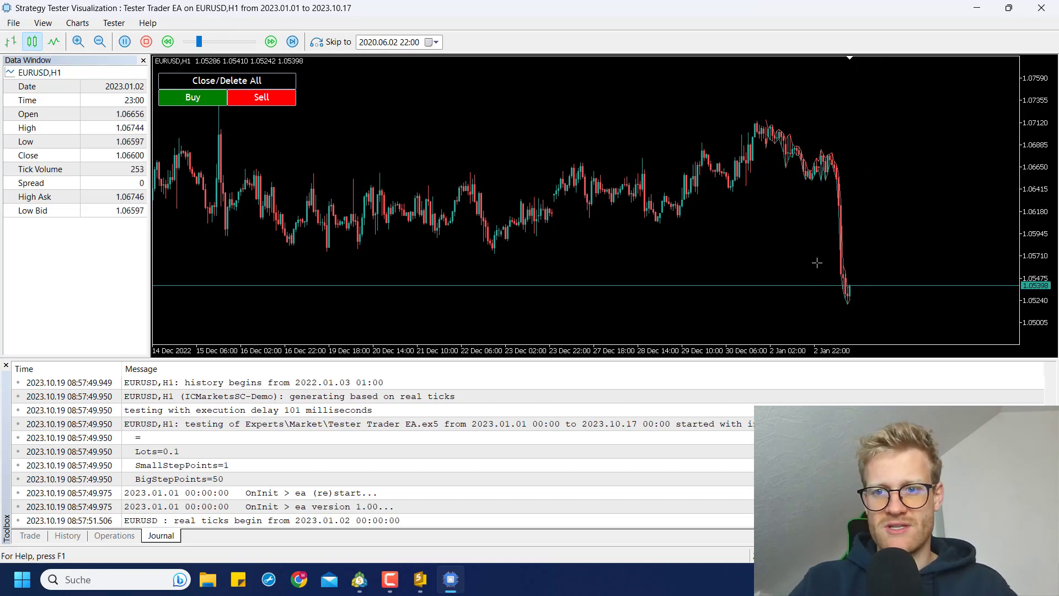
Start a sell order, raising the entry to 1.05699 and the stop loss to 1.06849.
left_click(263, 102)
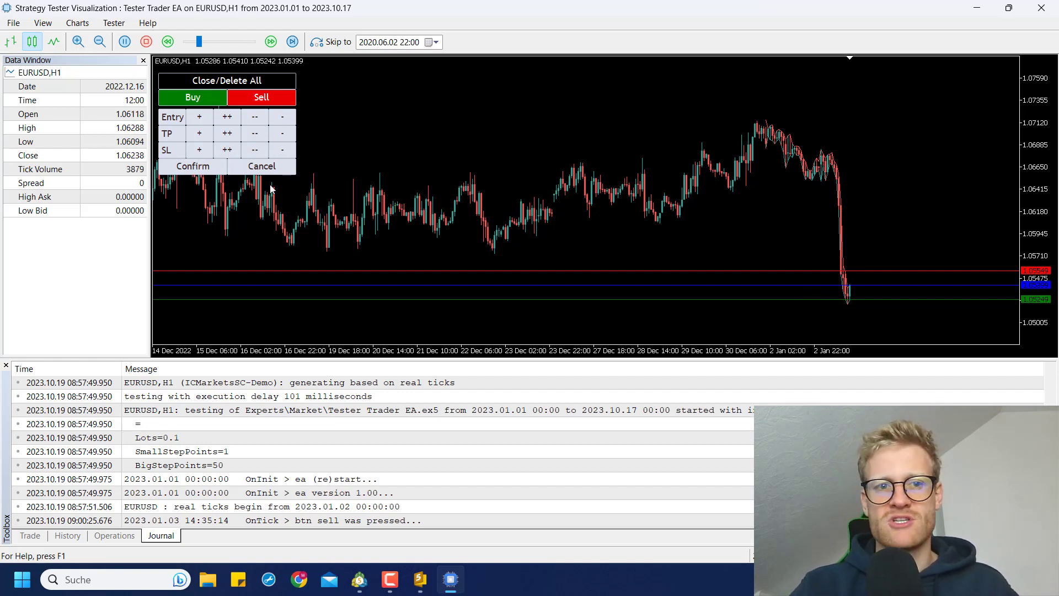
left_click(226, 122)
left_click(226, 122)
left_click(226, 122)
left_click(226, 123)
left_click(226, 123)
left_click(226, 122)
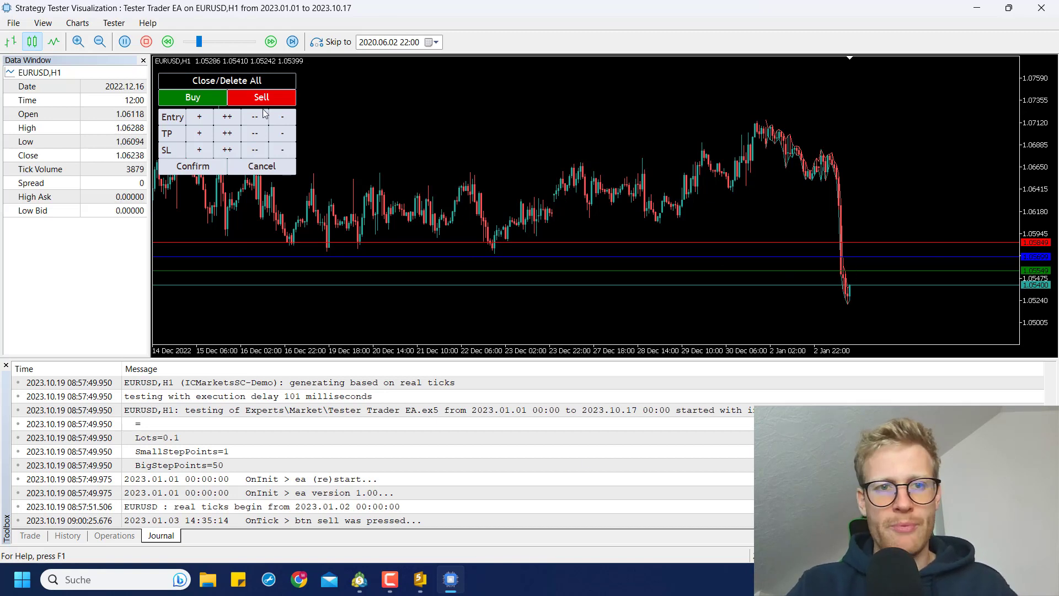
left_click(227, 150)
left_click(227, 150)
left_click(227, 150)
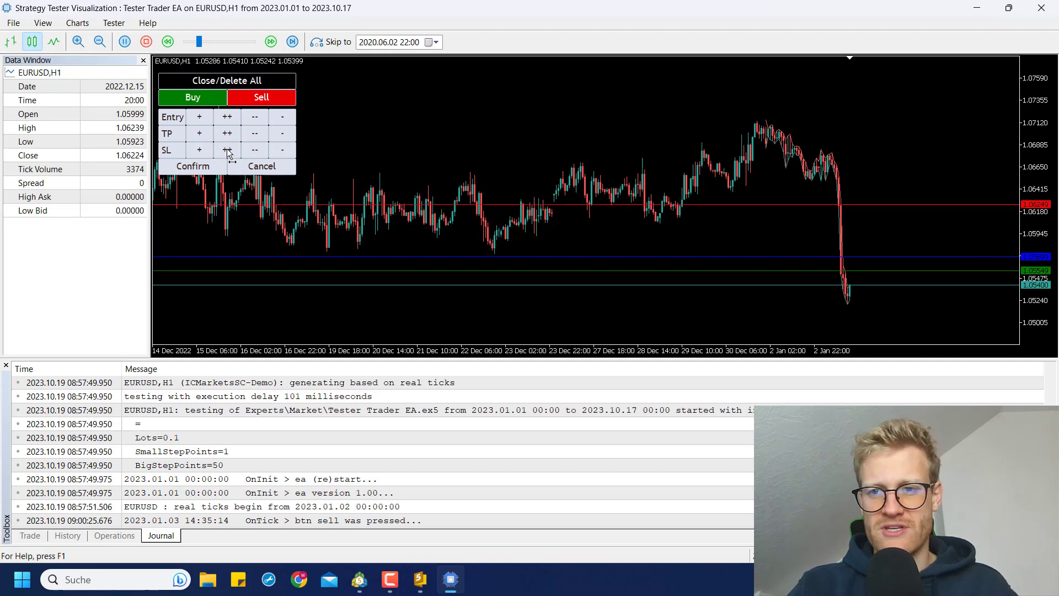
left_click(228, 150)
left_click(227, 150)
left_click(228, 150)
left_click(228, 150)
left_click(227, 151)
left_click(227, 151)
left_click(227, 150)
left_click(227, 150)
left_click(227, 150)
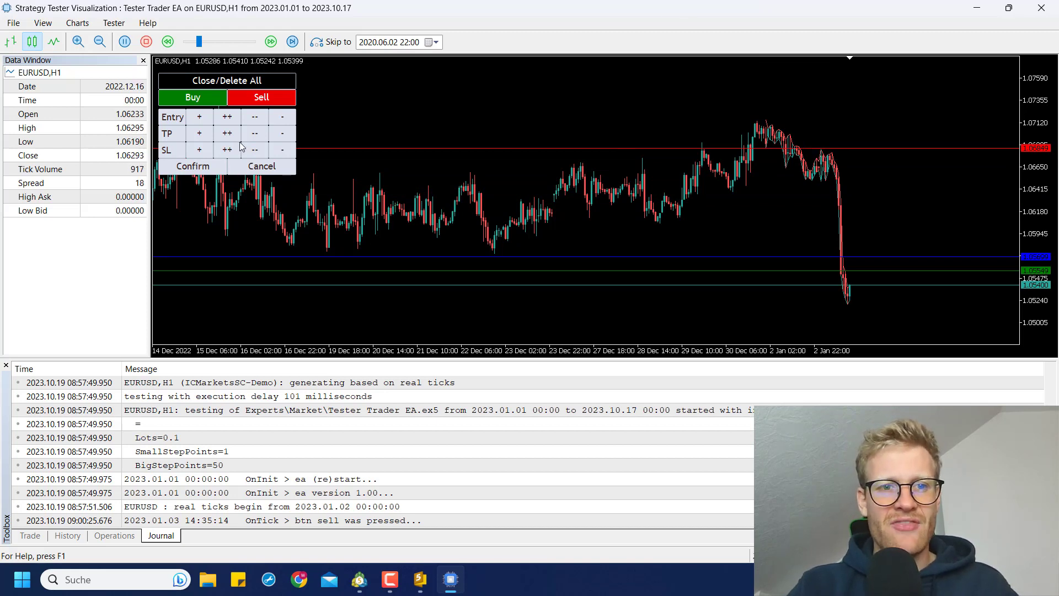
Set take profit to 1.05149 and confirm the 0.1-lot sell limit.
left_click(255, 133)
left_click(255, 133)
left_click(255, 133)
left_click(255, 133)
left_click(255, 133)
left_click(255, 134)
left_click(255, 134)
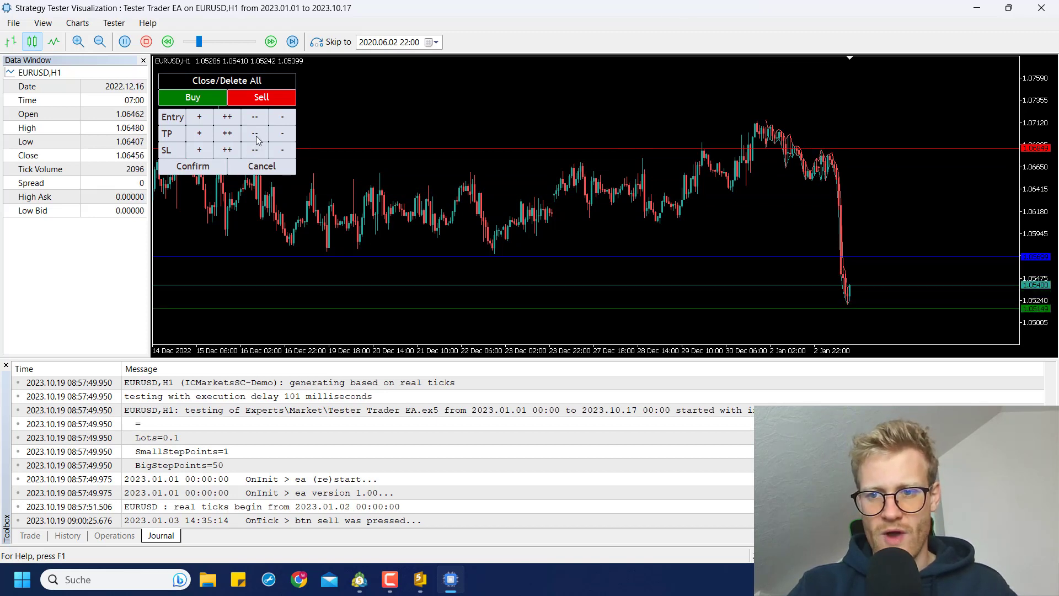
left_click(255, 134)
left_click(229, 134)
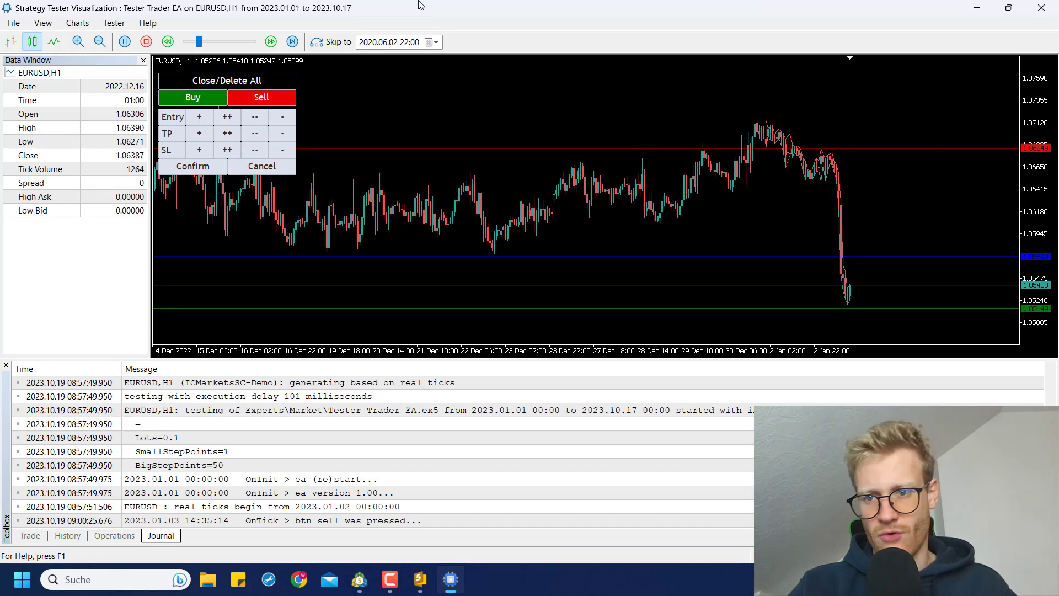
left_click(200, 167)
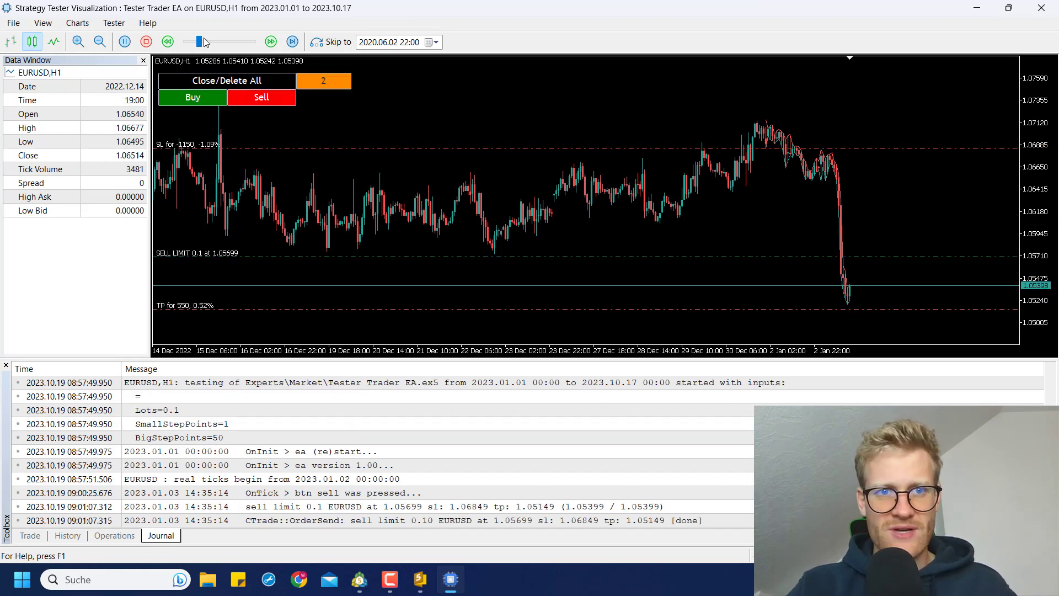
Show the Trade list and speed up playback until the 1.05699 sell limit fills.
left_click(39, 535)
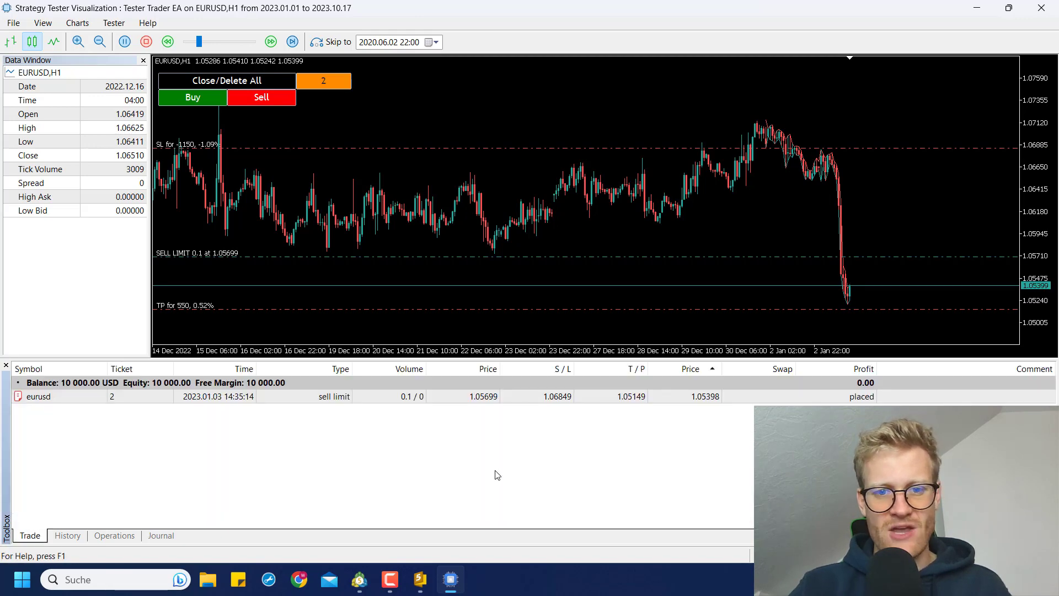
left_click(199, 42)
left_click_drag(203, 43, 214, 43)
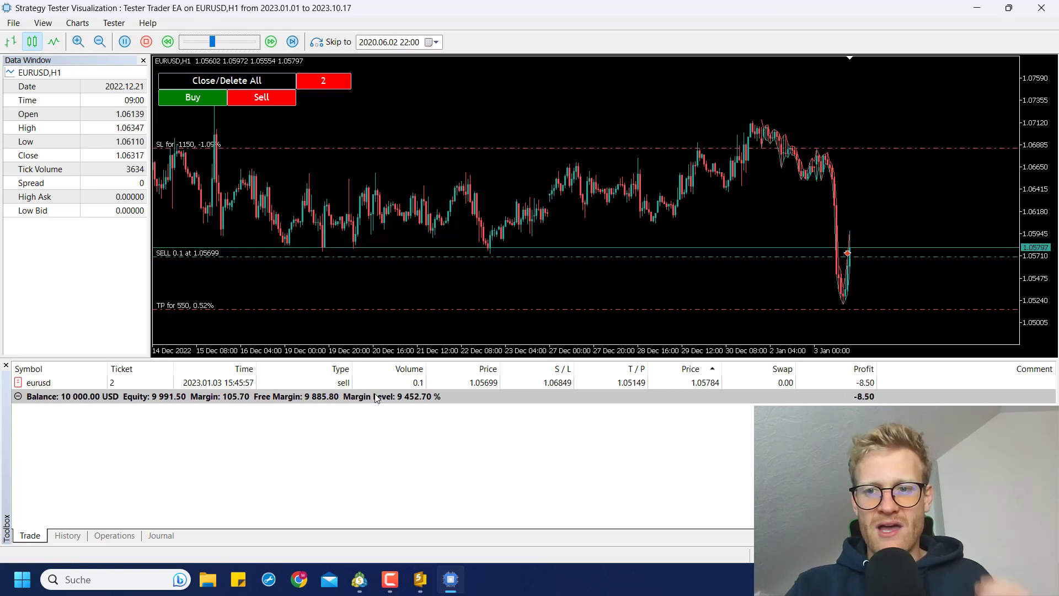
Edit position 2's take profit down to 1.05099 and confirm the change.
left_click(330, 84)
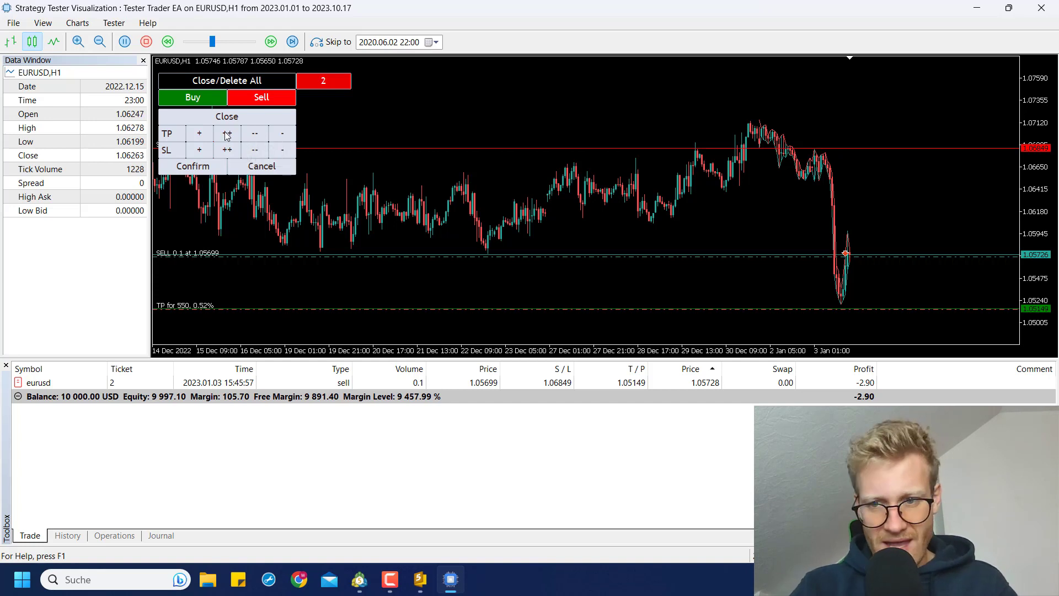
left_click(255, 134)
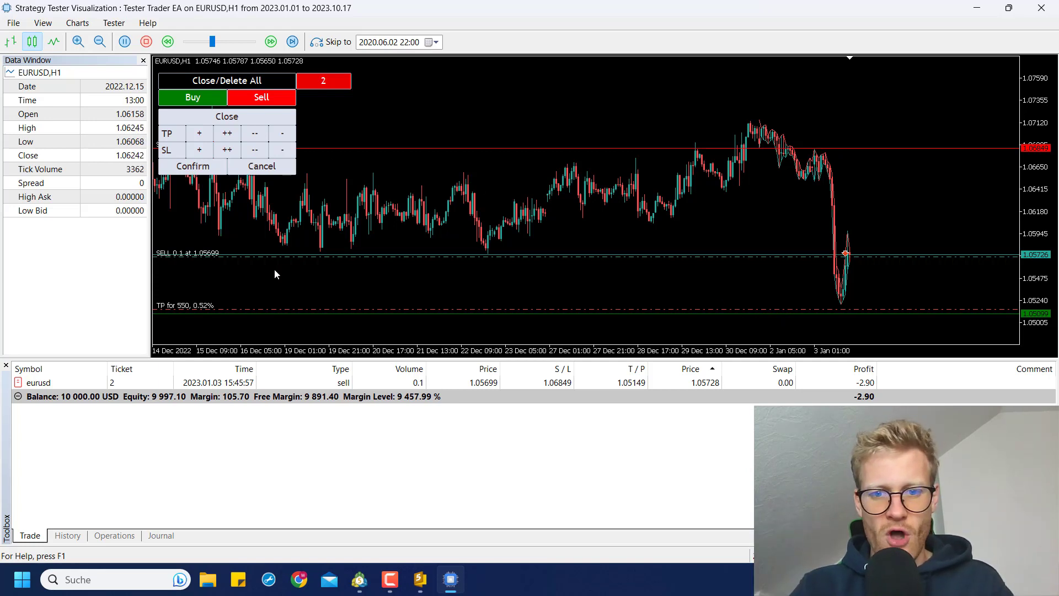
left_click(634, 388)
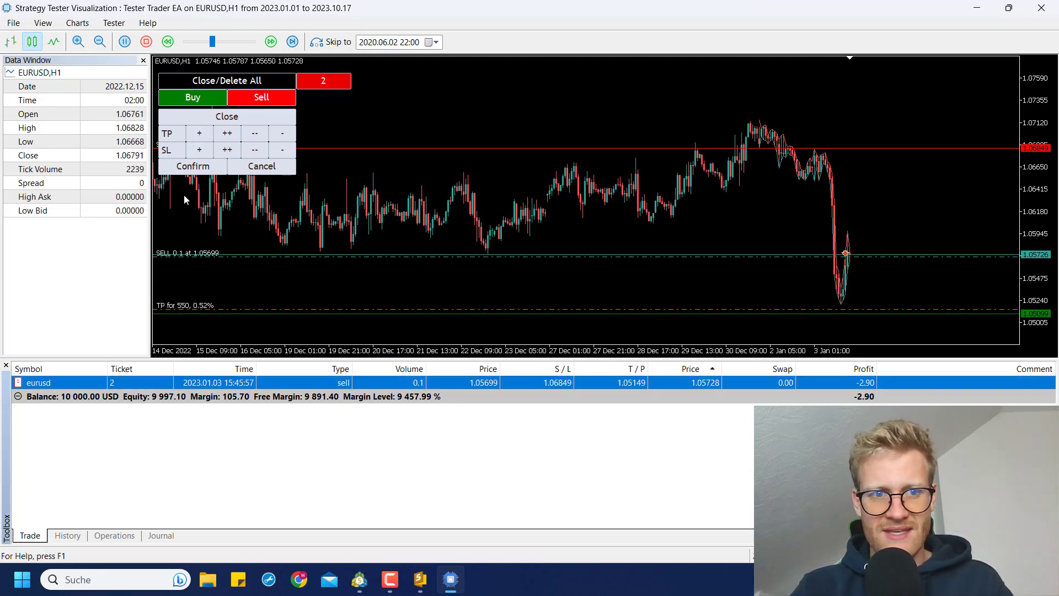
left_click(191, 168)
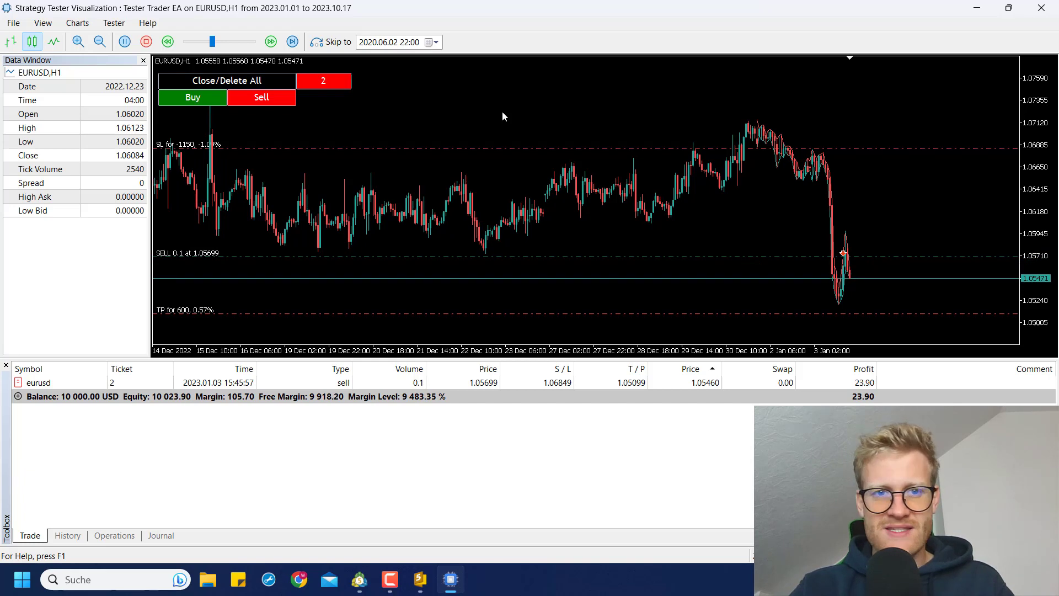
Speed up the backtest until the sell closes, leaving a 10 061.26 balance.
left_click_drag(218, 43, 238, 43)
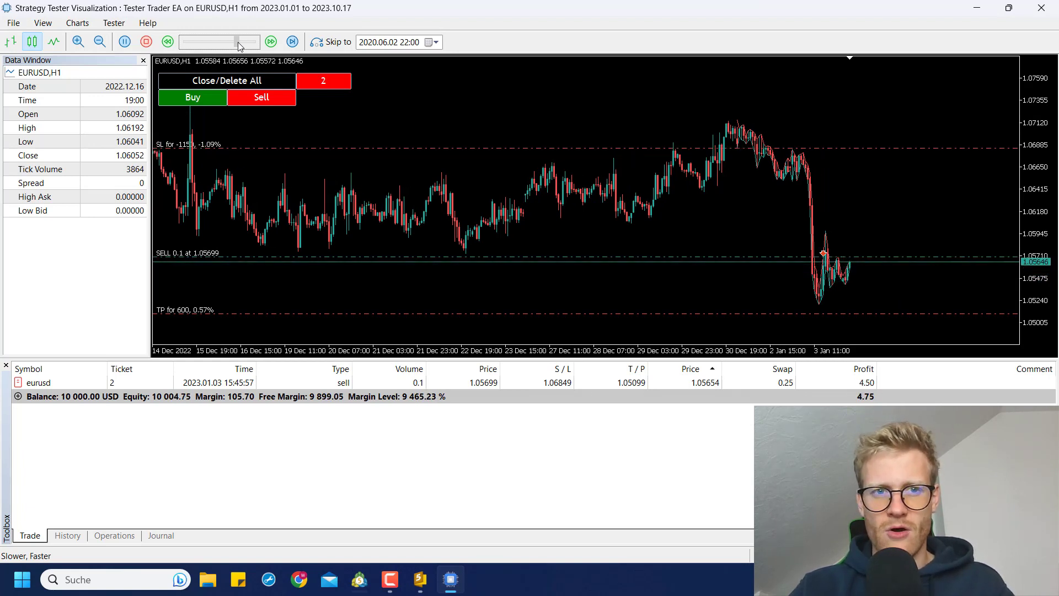
mouse_move(239, 42)
left_mouse_down()
mouse_move(251, 45)
mouse_move(226, 49)
left_mouse_up()
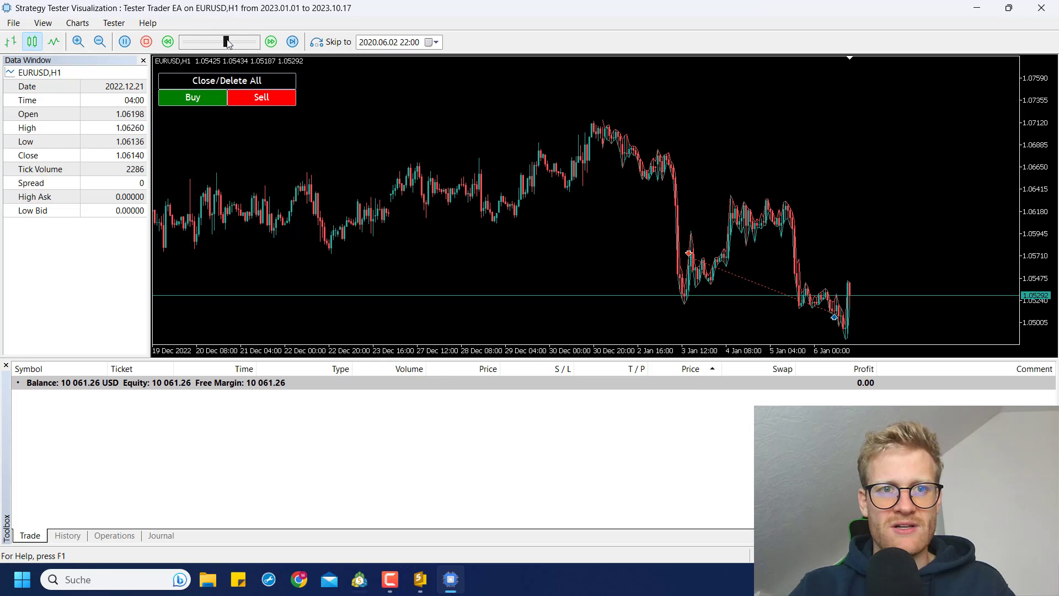
left_click_drag(226, 43, 249, 48)
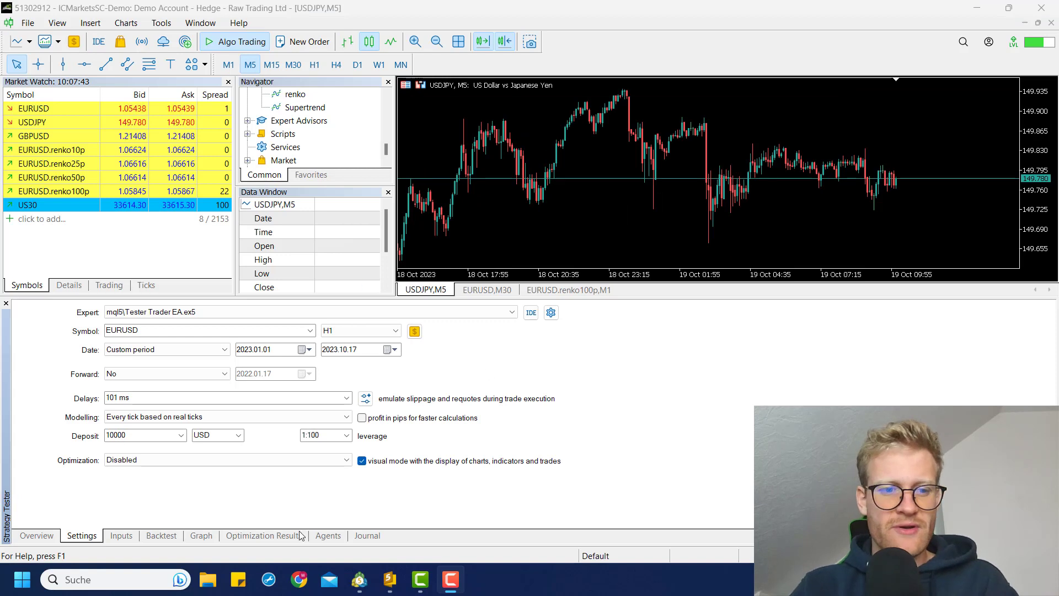
Change the expert's Lots input to 0.5.
left_click(121, 536)
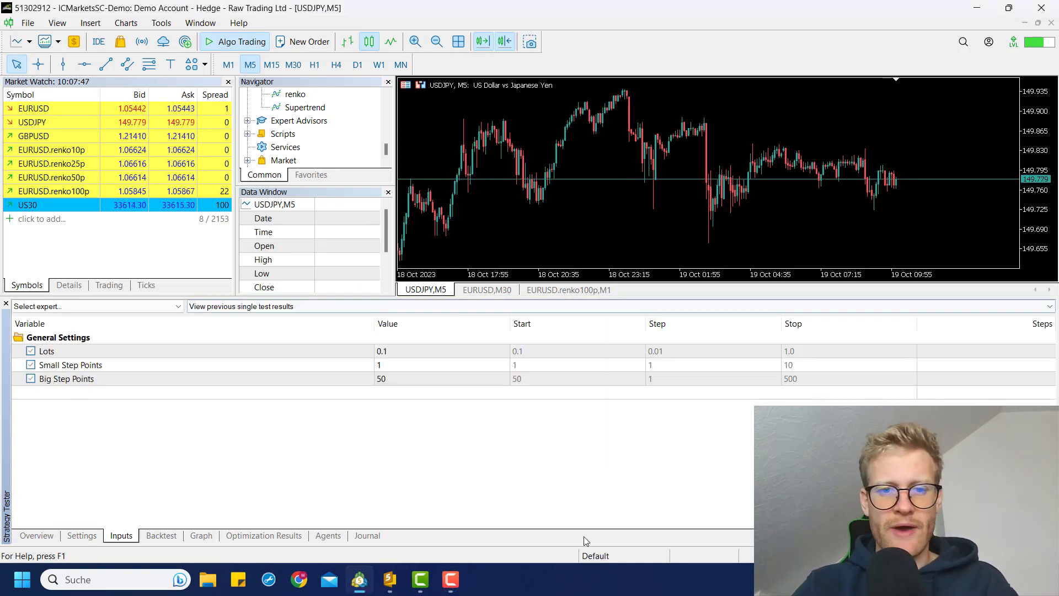
left_click(389, 353)
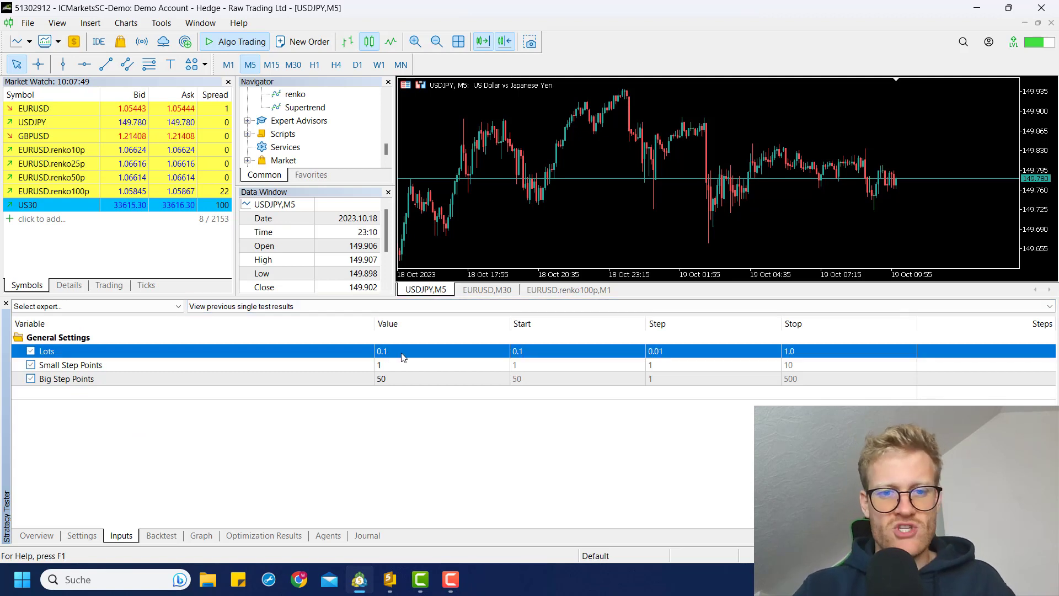
left_click(402, 353)
key("BackSpace")
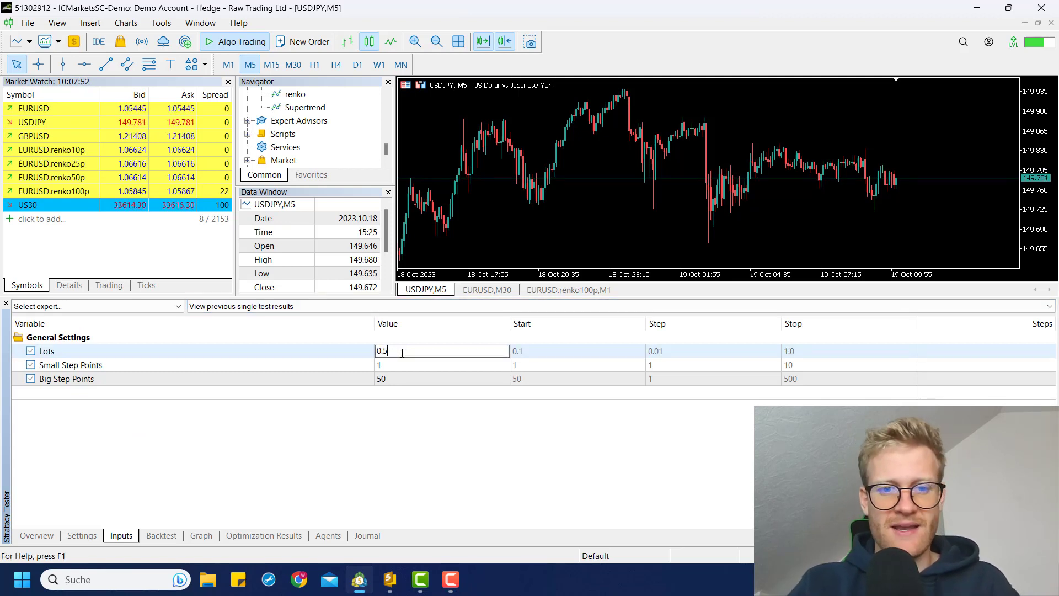
type("5")
left_click(243, 369)
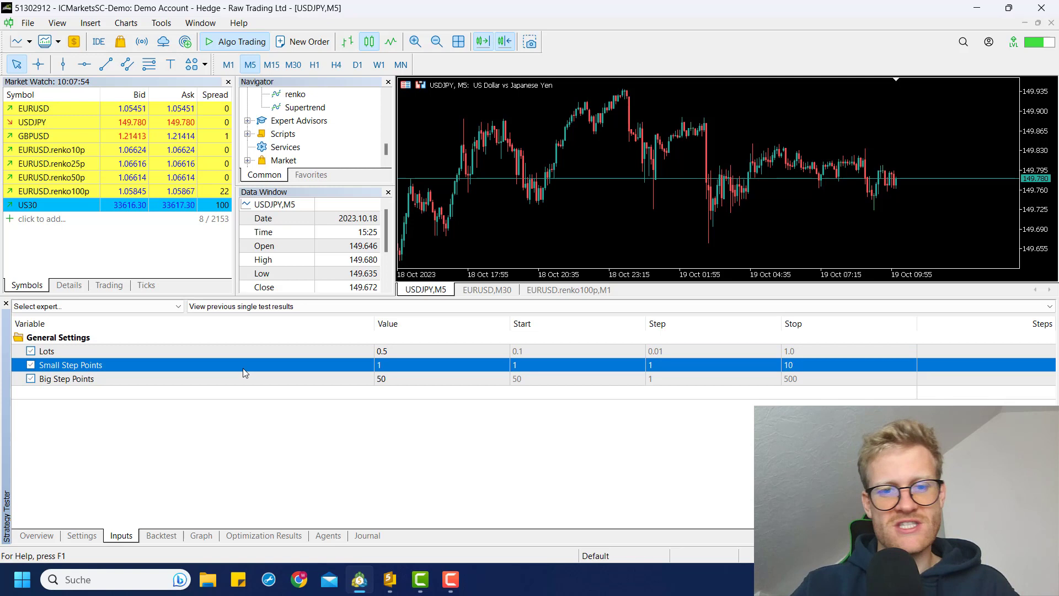
left_click(422, 354)
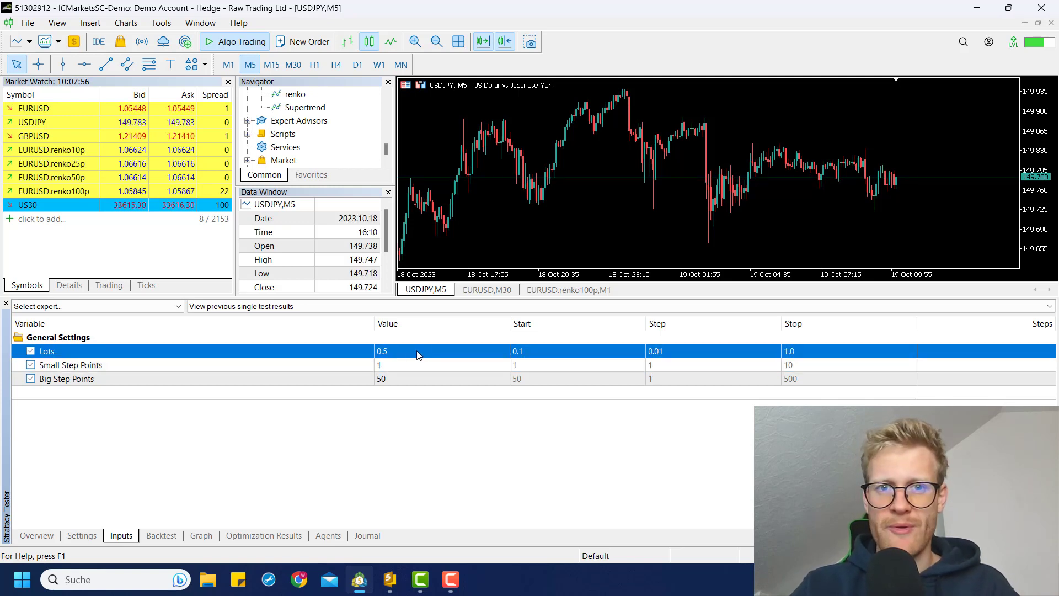
left_click(392, 352)
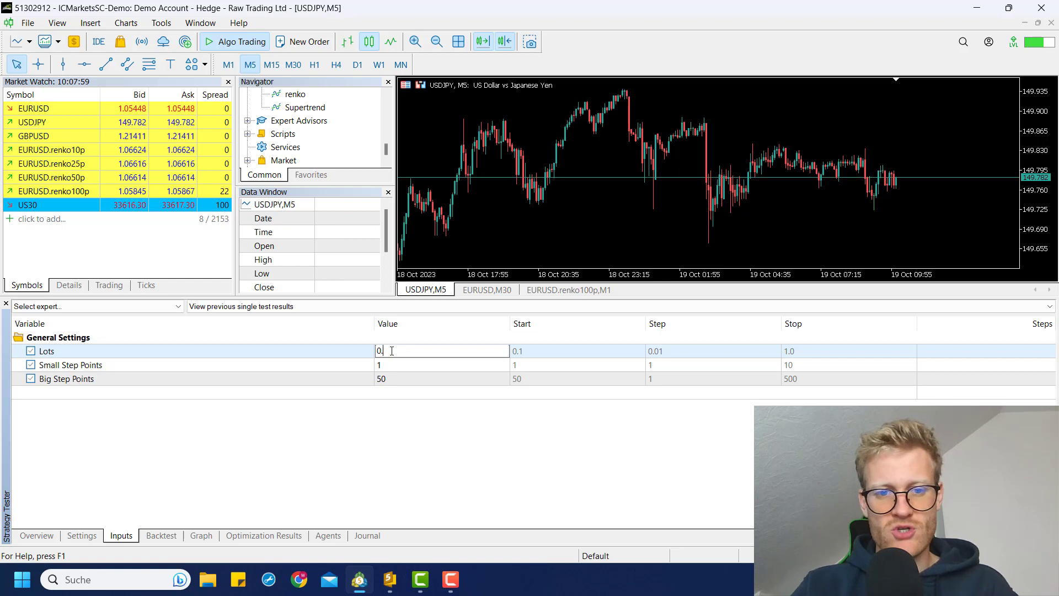
key("Return")
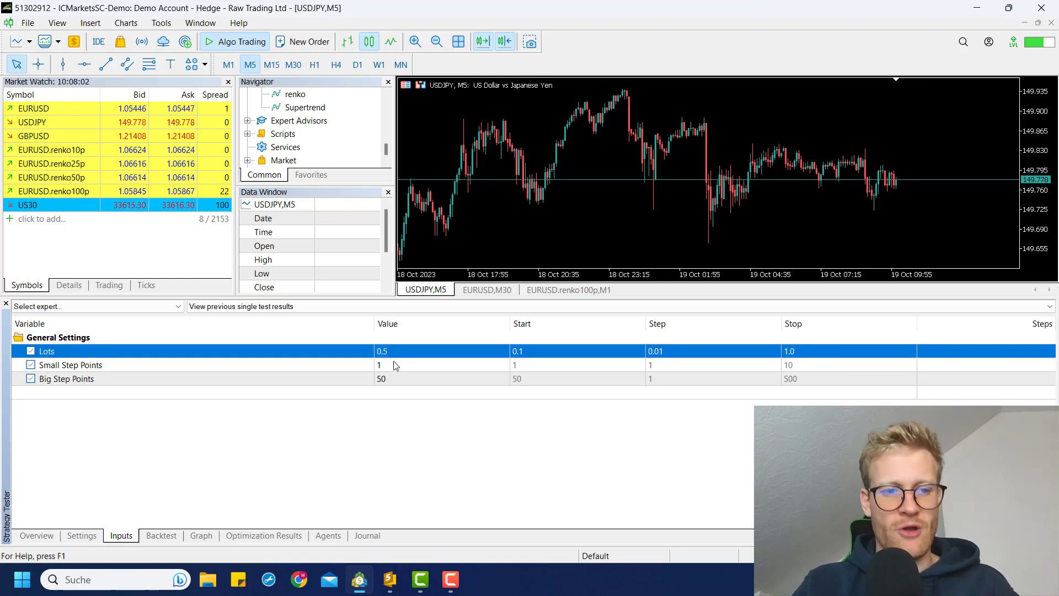
Set the Big Step Points input to 100.
left_click(394, 364)
left_click(402, 378)
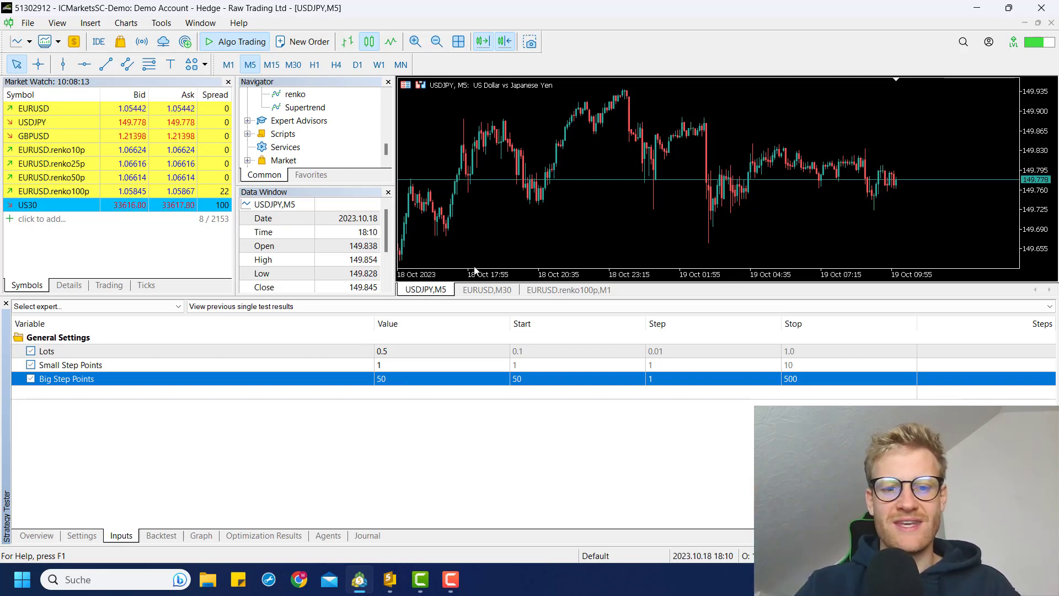
left_click(578, 340)
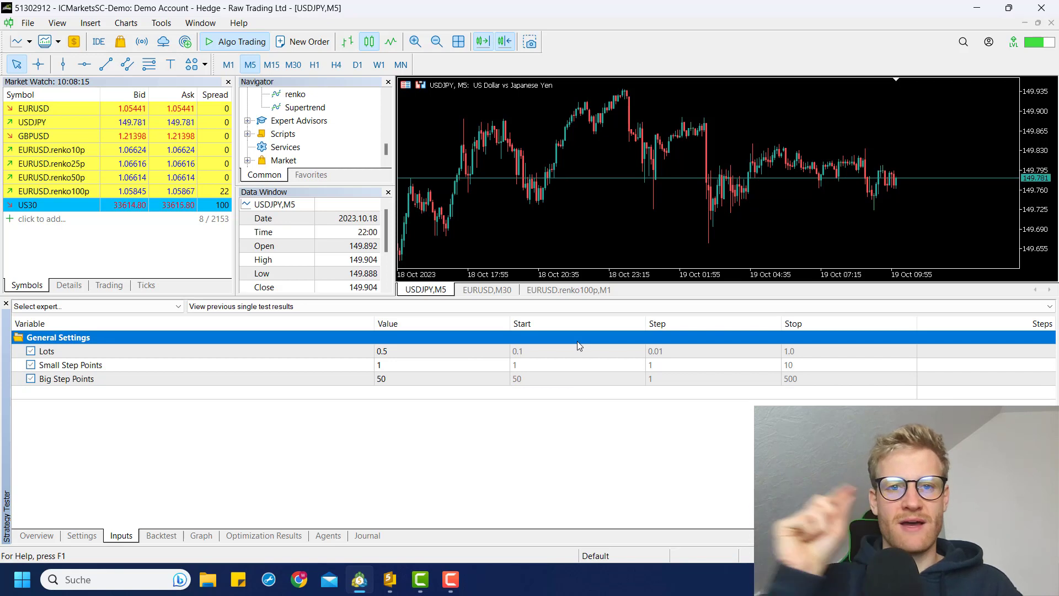
left_click(389, 382)
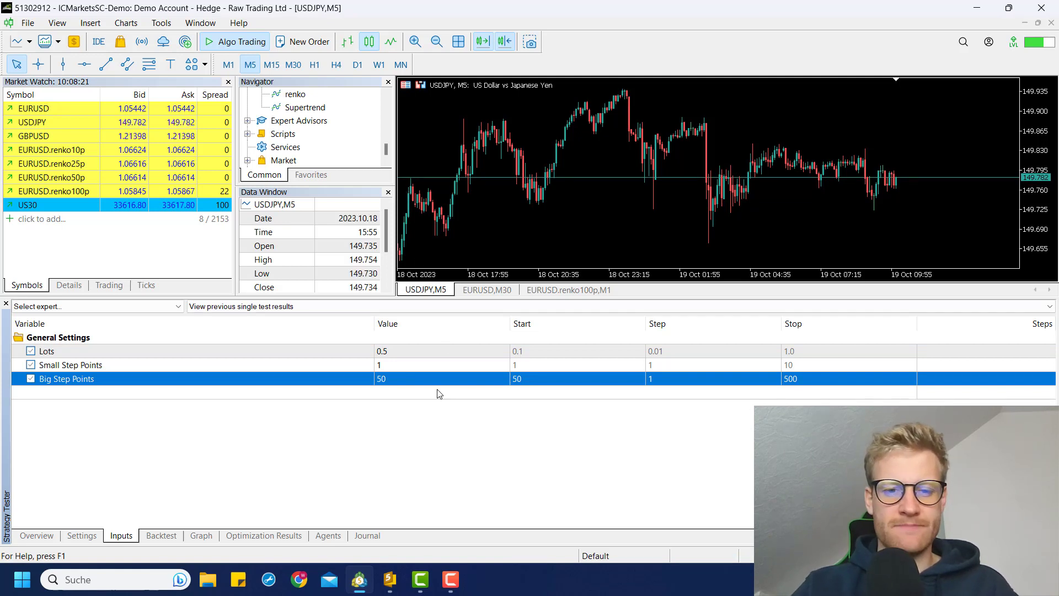
left_click(403, 383)
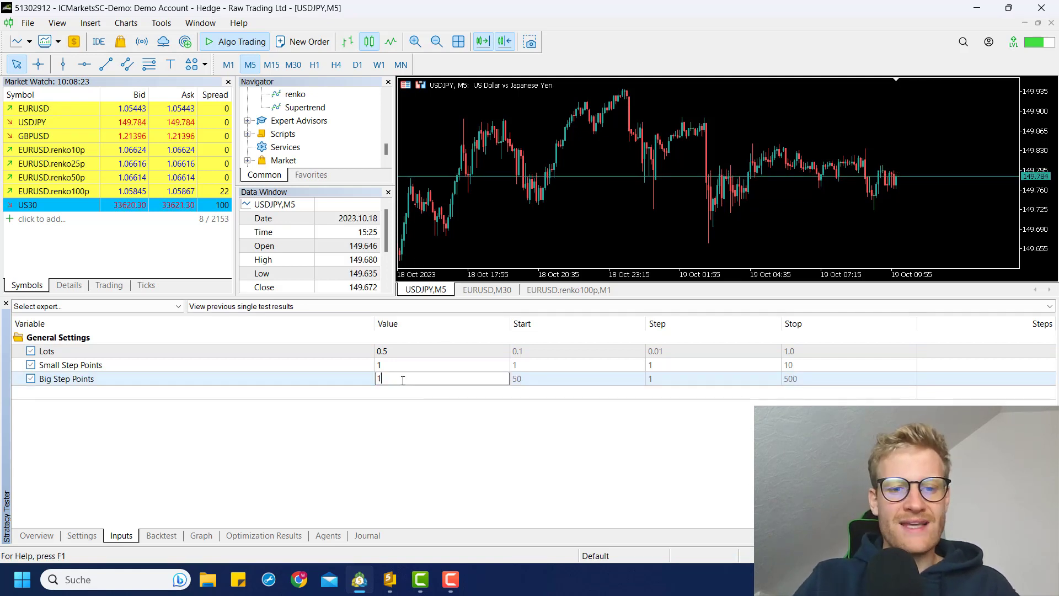
left_click(373, 365)
left_click(391, 379)
left_click(392, 379)
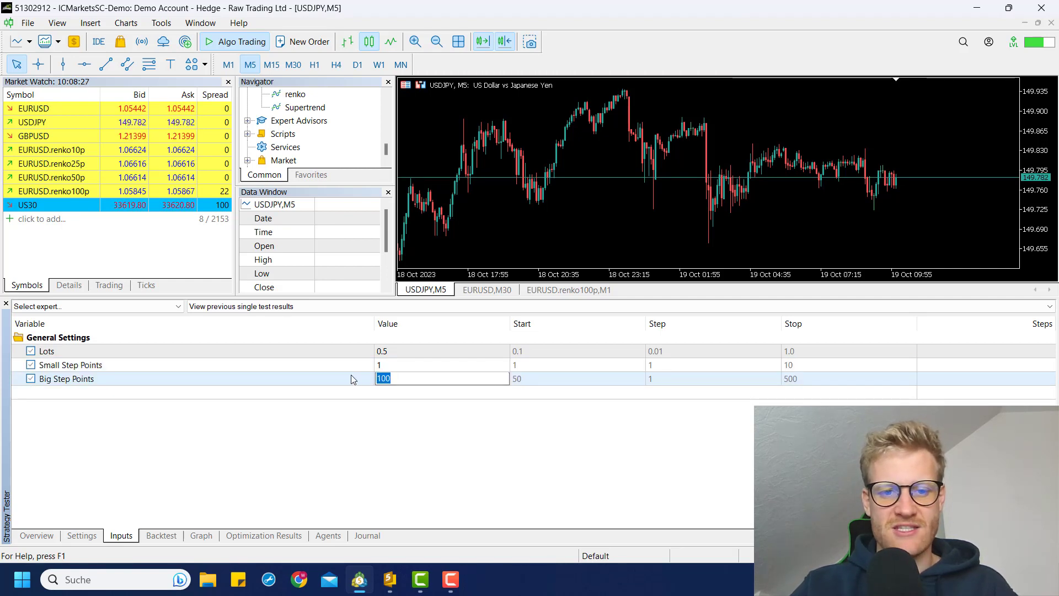
left_click(353, 380)
left_click(385, 369)
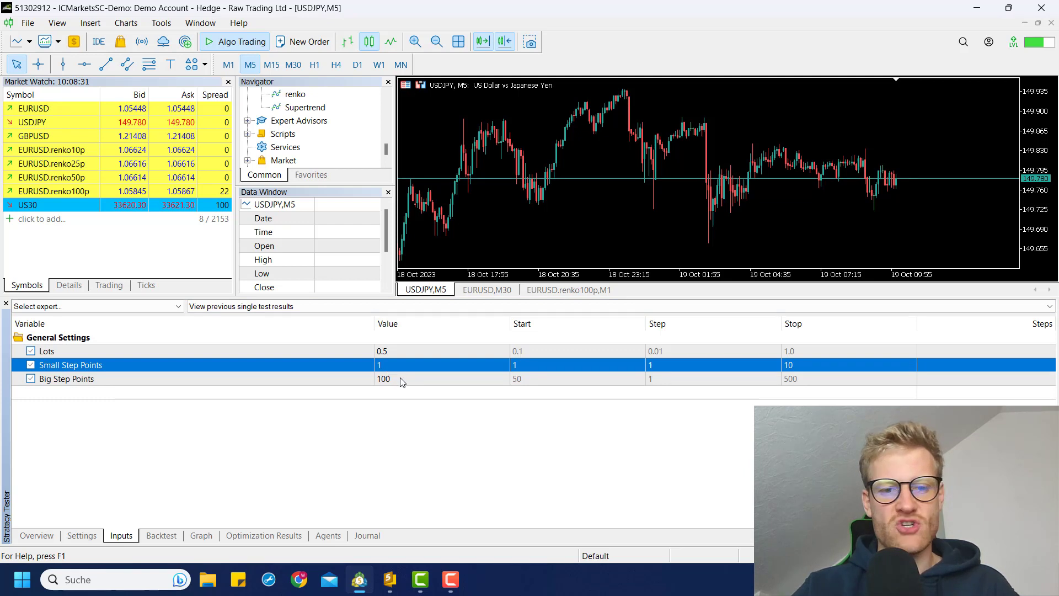
left_click(401, 380)
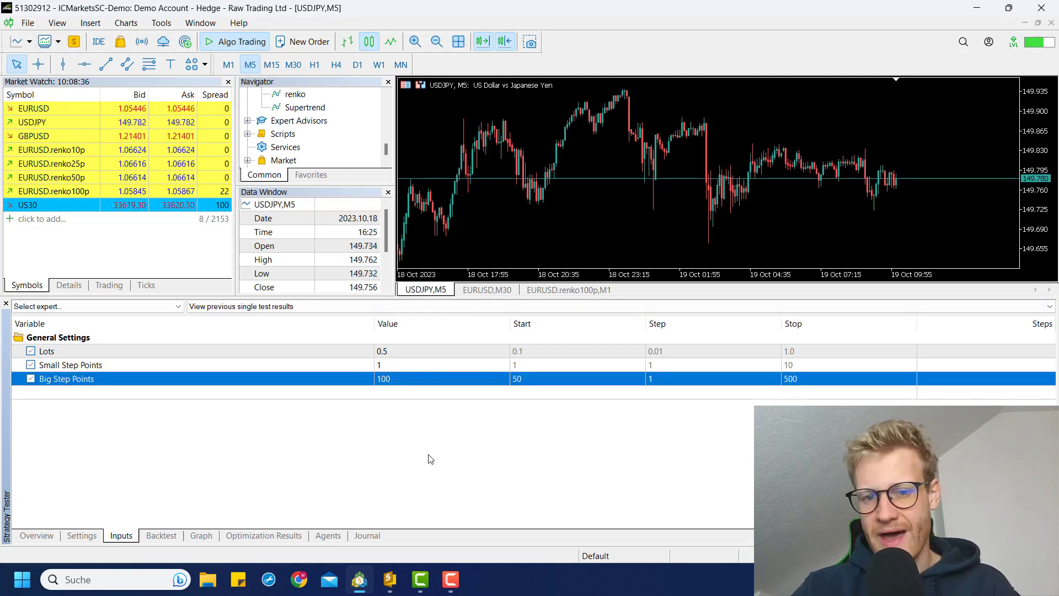
Start the visual backtest, maximize its window and slow the playback down.
left_click(73, 538)
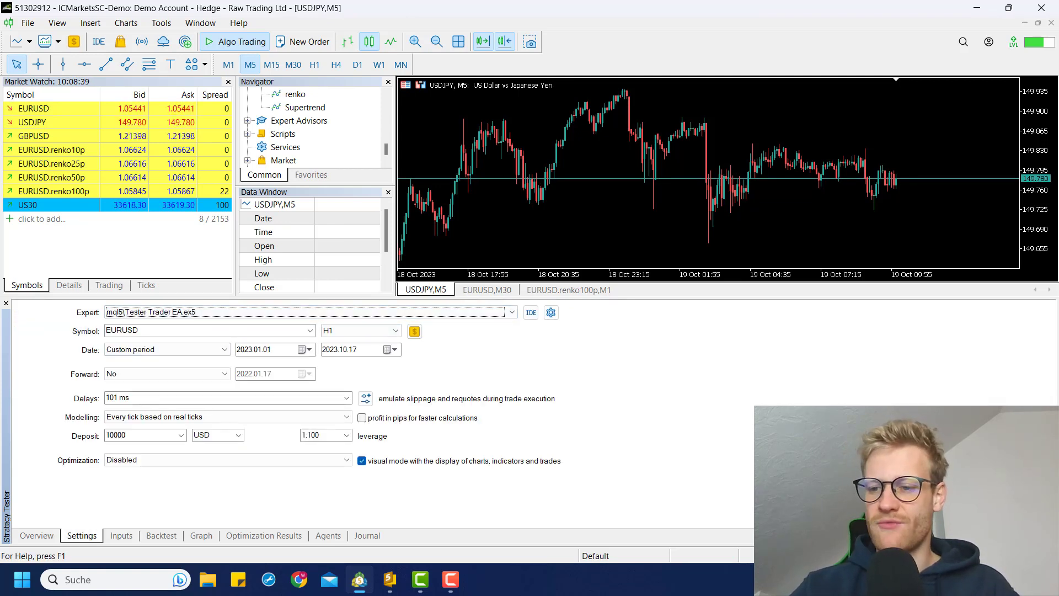
left_click(1015, 516)
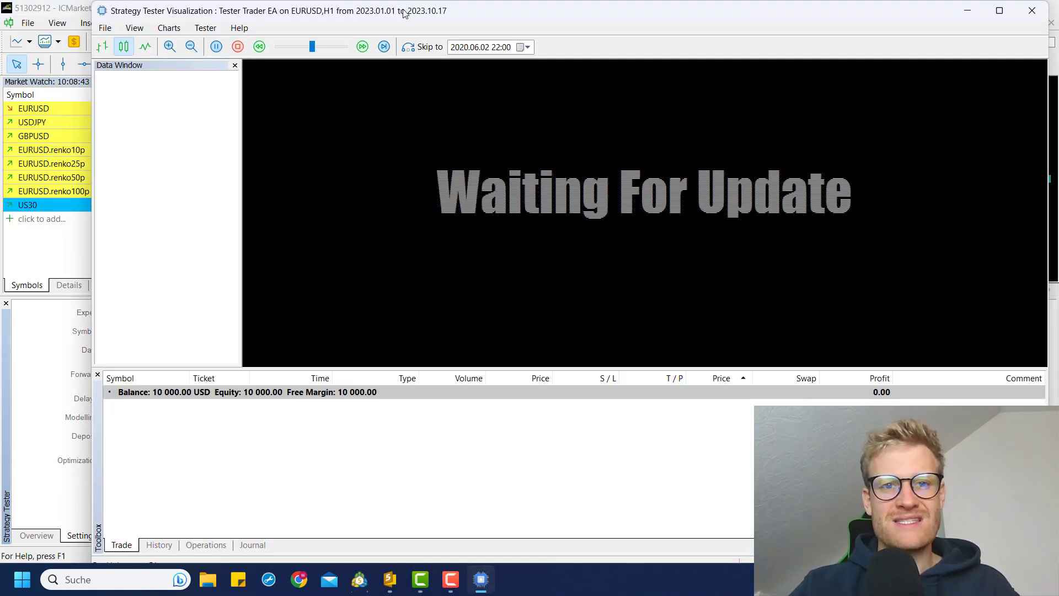
double_click(404, 13)
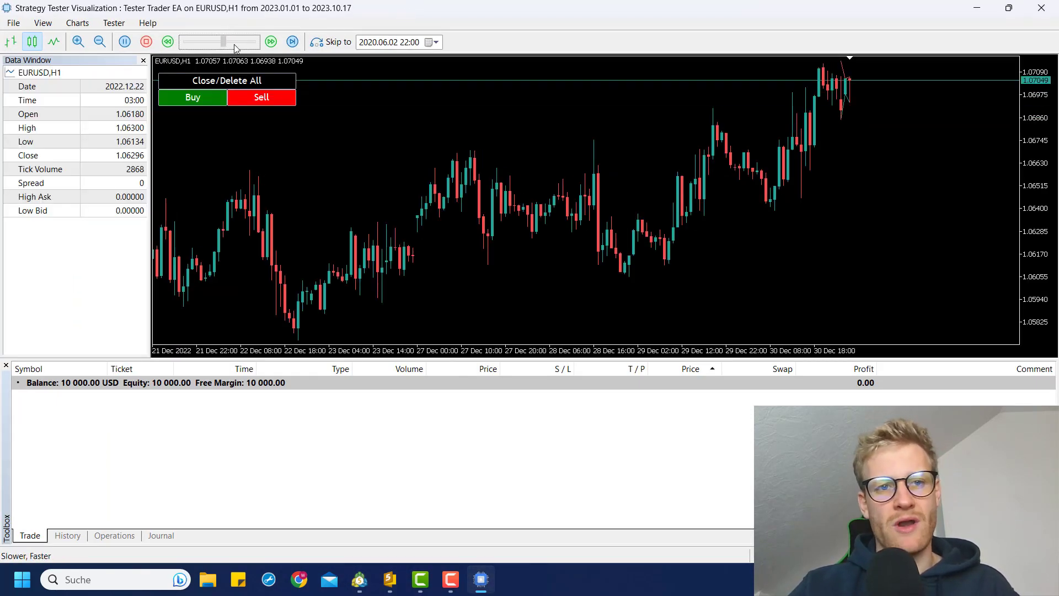
left_click(239, 43)
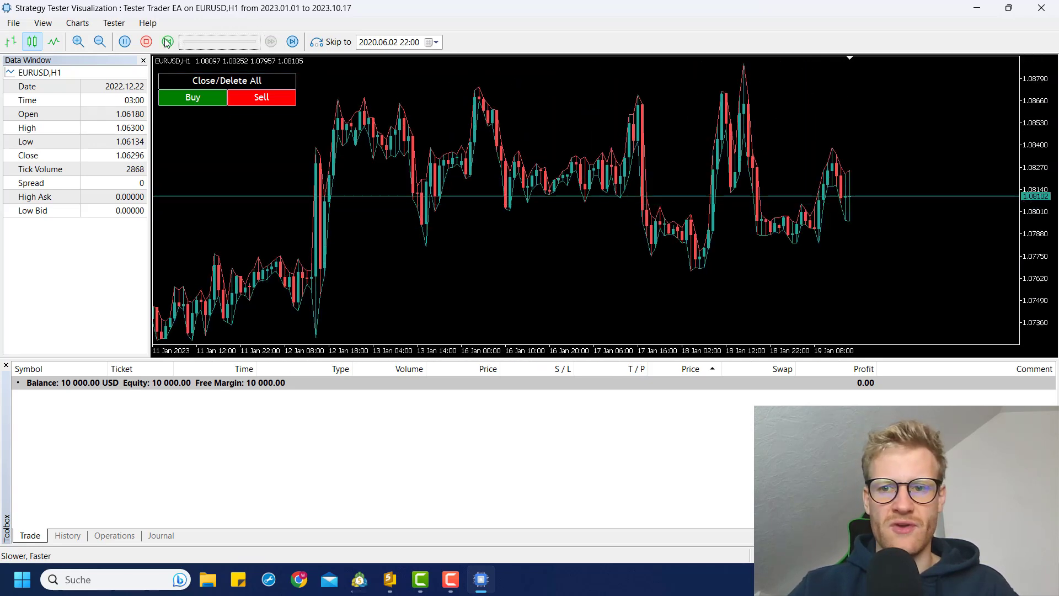
left_click(226, 42)
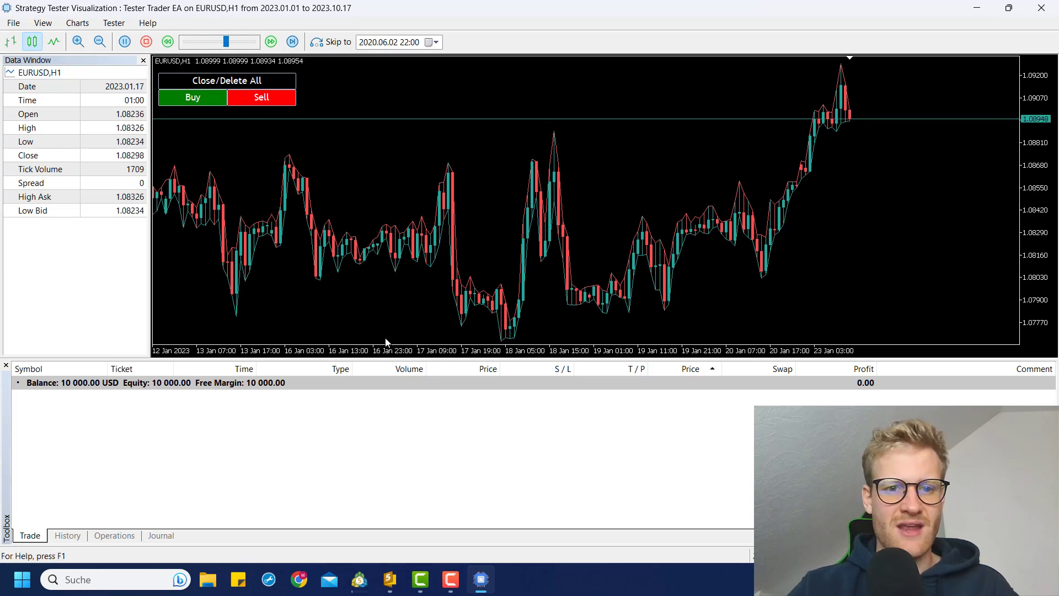
left_click_drag(392, 347, 388, 351)
left_click(204, 42)
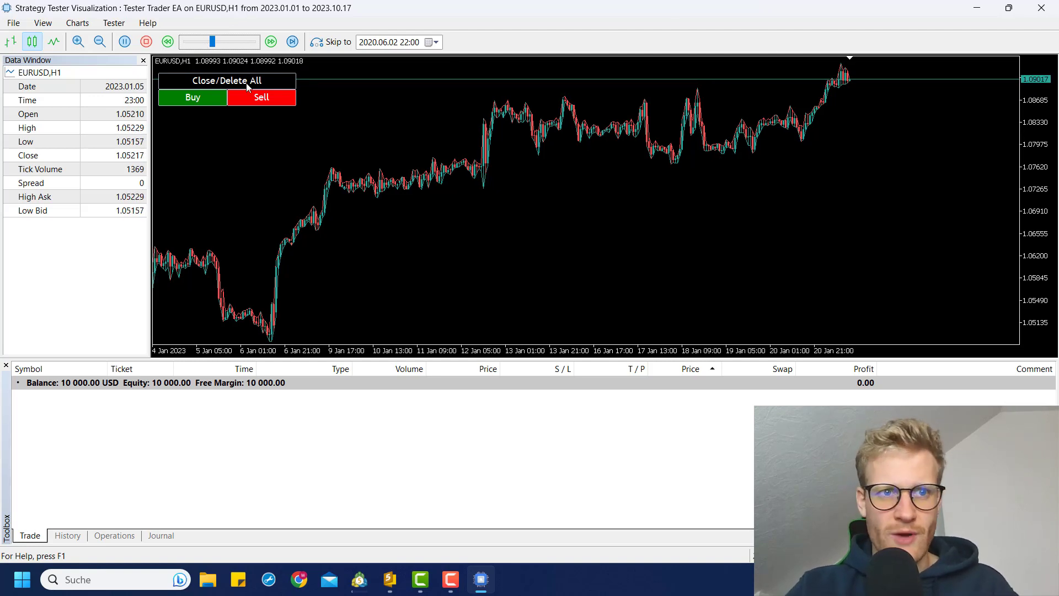
Start a buy order and raise its take profit to 1.09365.
left_click(206, 44)
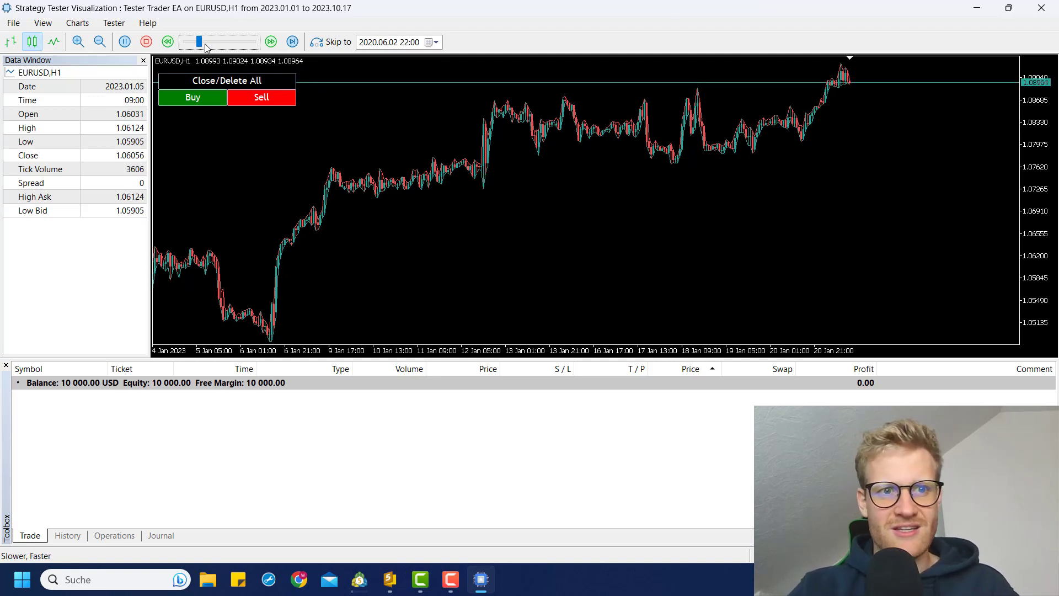
left_click(205, 101)
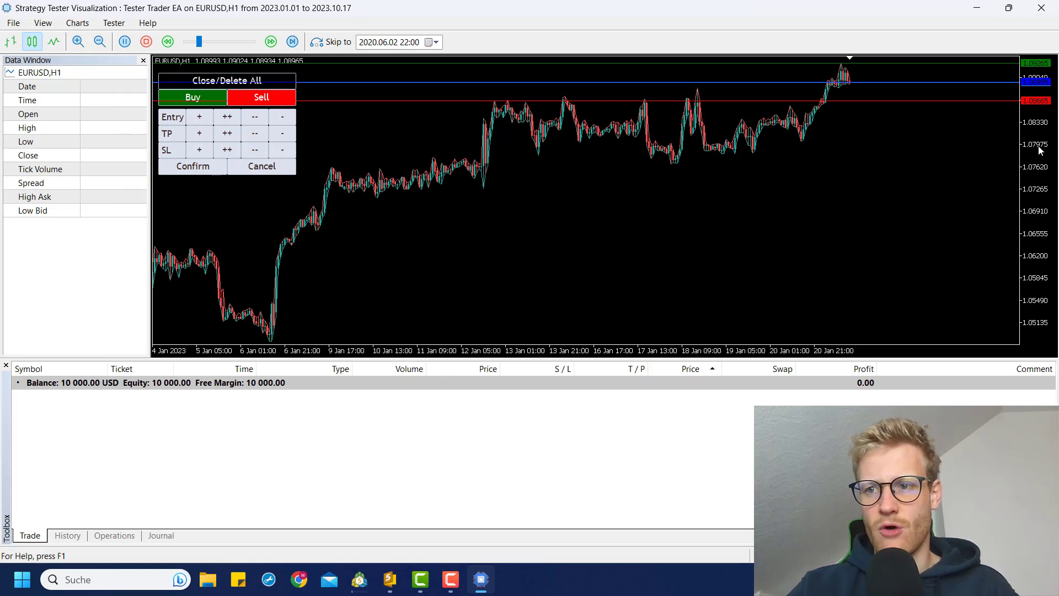
left_click_drag(1041, 171, 1039, 232)
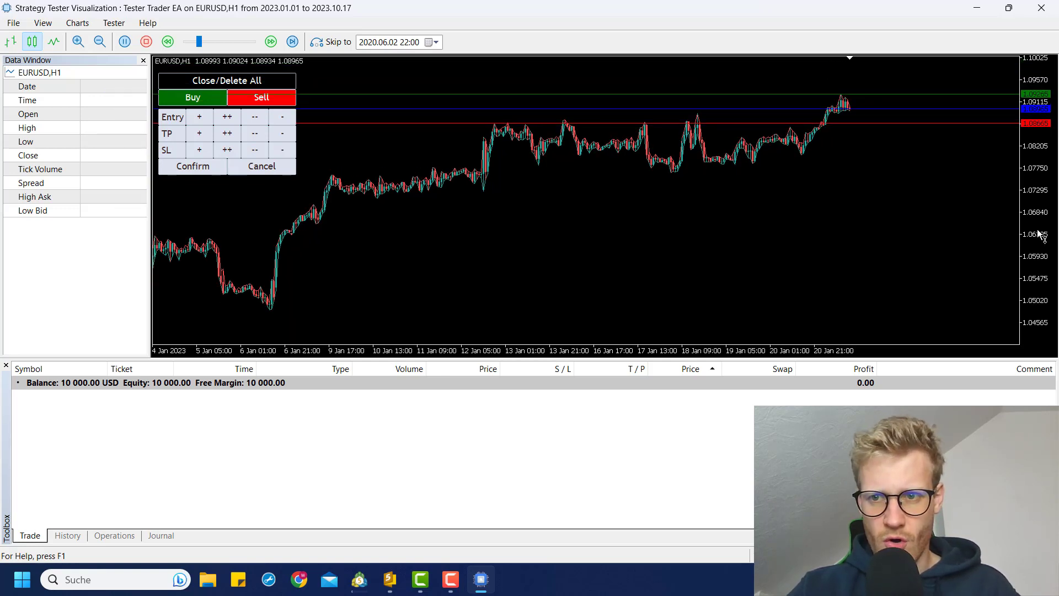
left_click(227, 134)
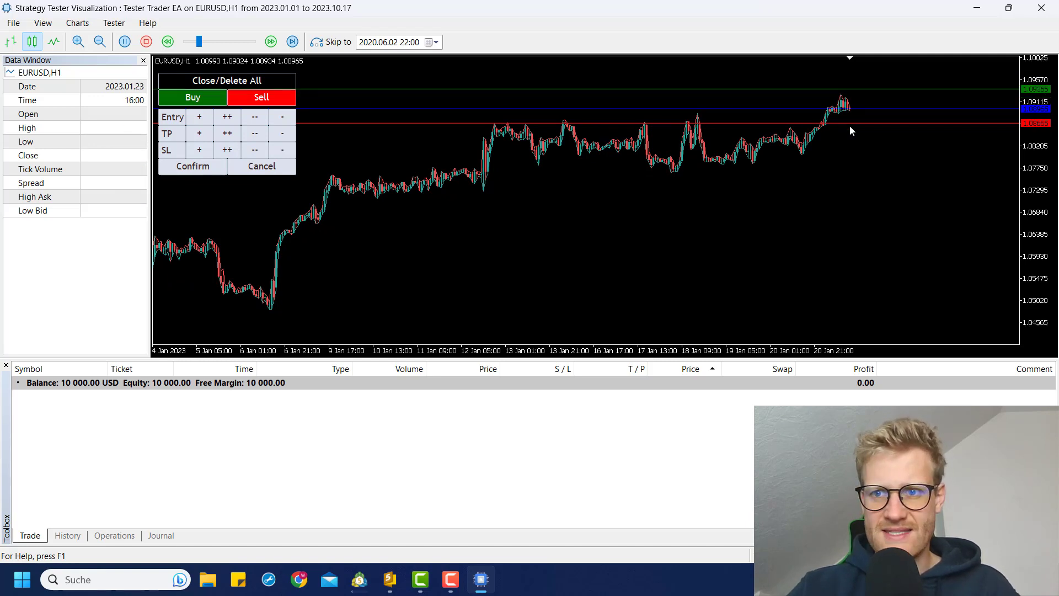
middle_click(856, 96)
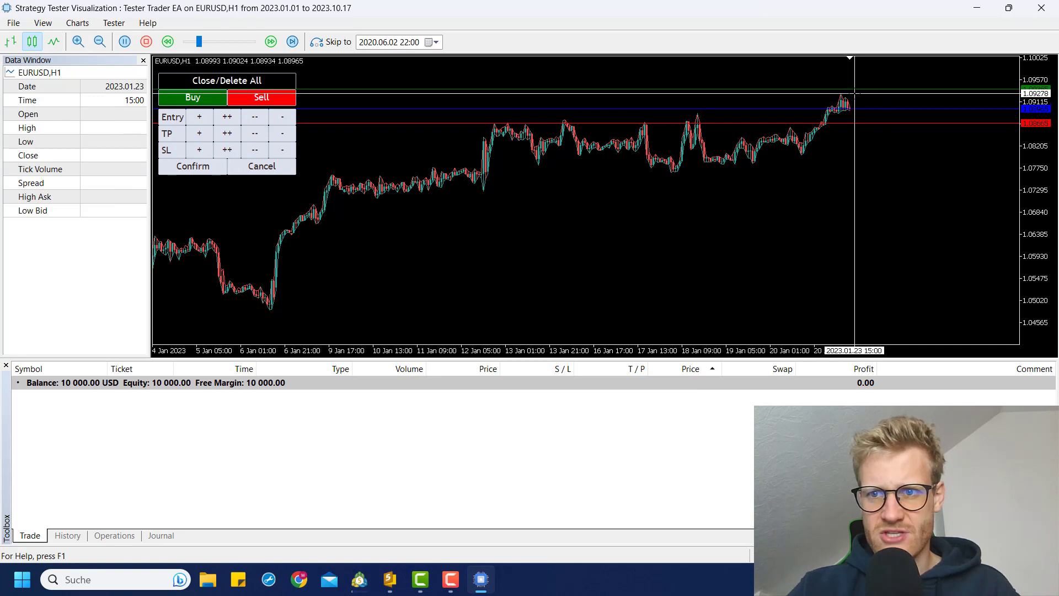
left_click_drag(855, 92, 862, 89)
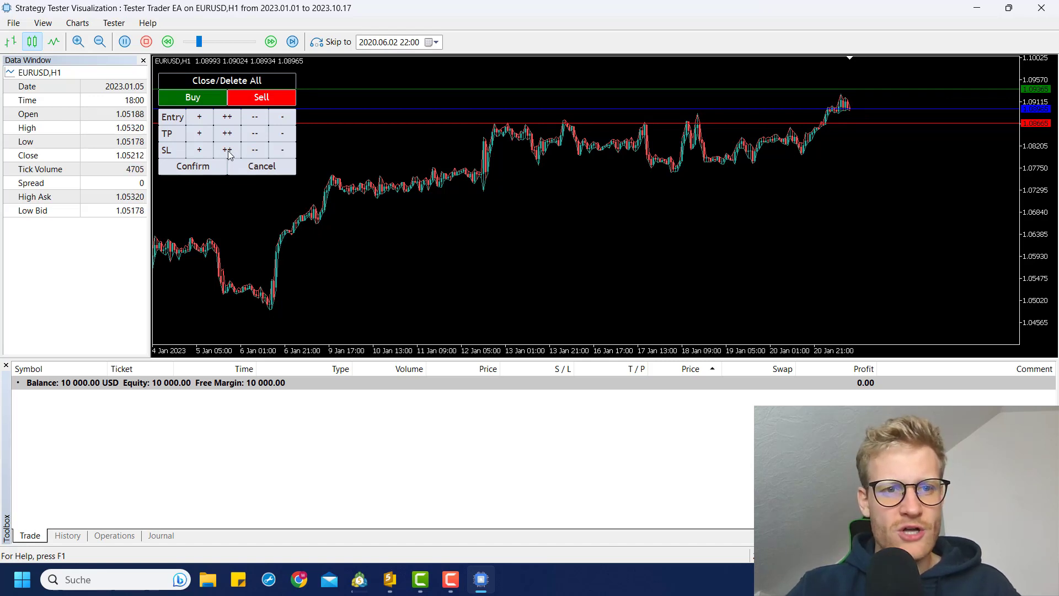
Lower the stop loss to 1.07607 and confirm the 0.5-lot buy.
left_click(253, 150)
left_click(253, 150)
left_click(253, 150)
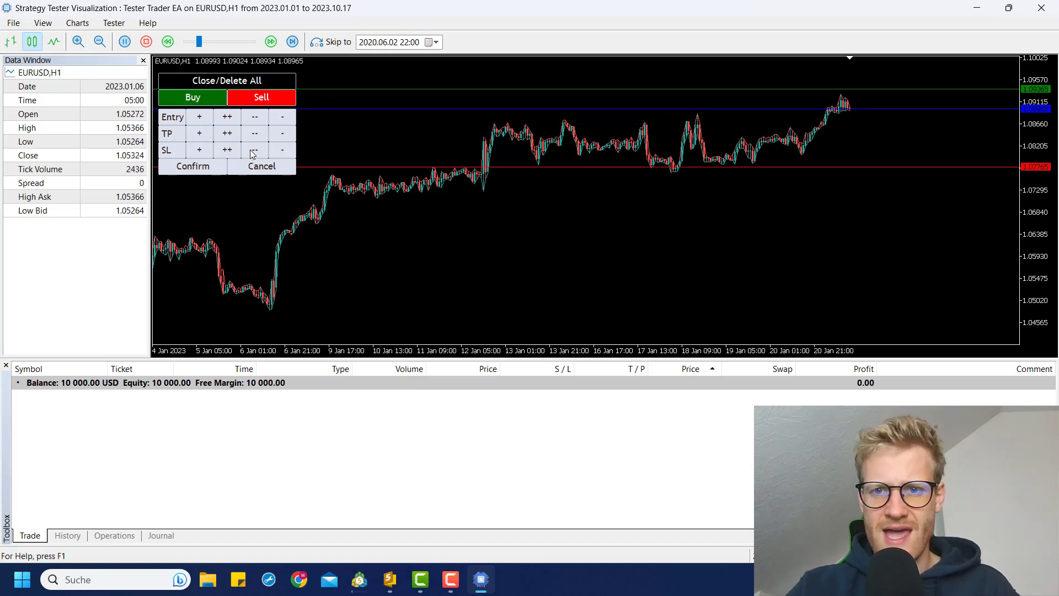
left_click(251, 151)
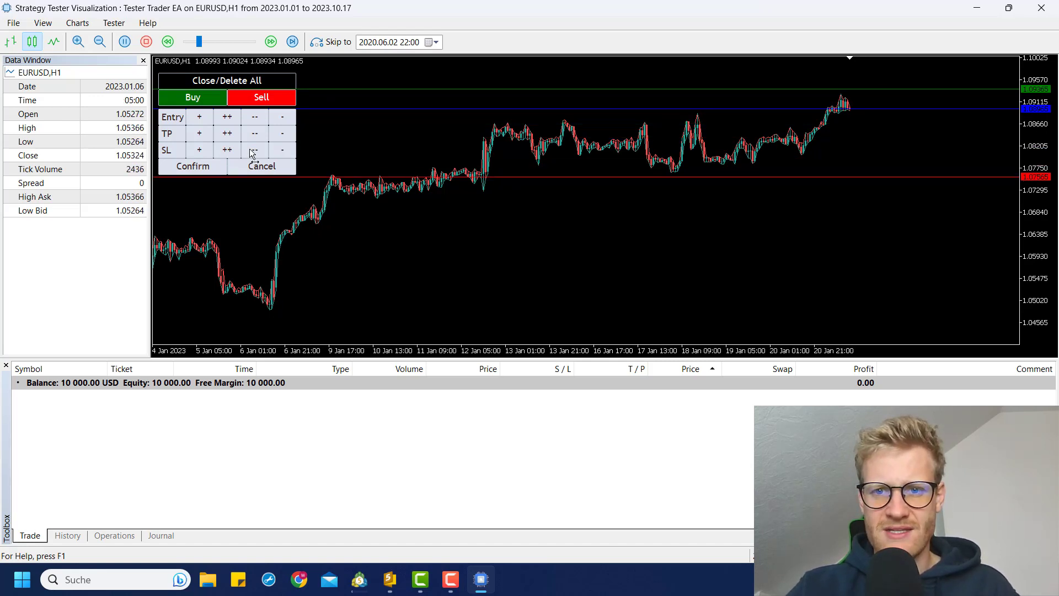
left_click(200, 152)
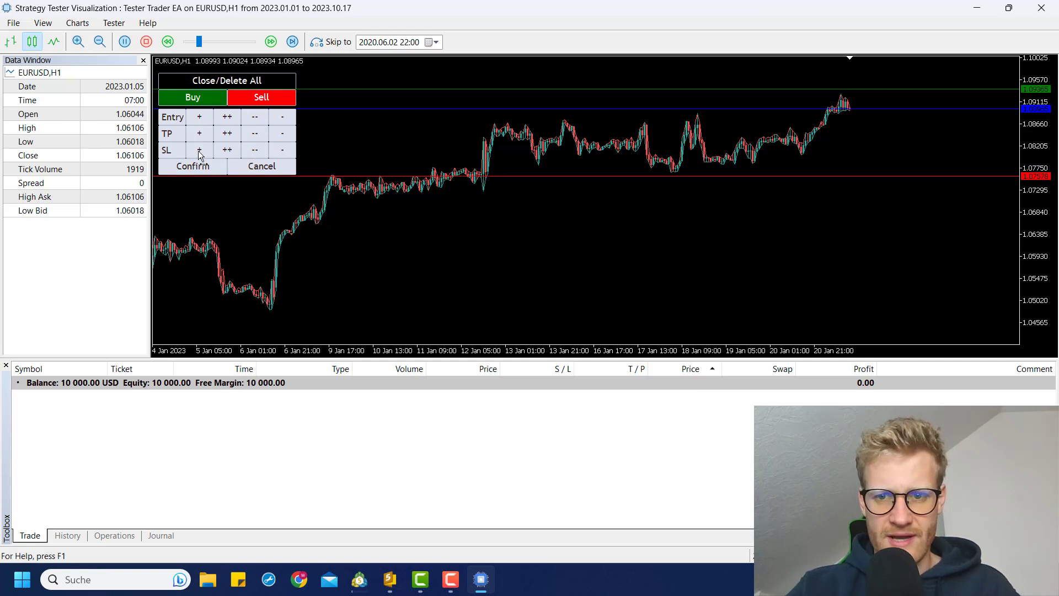
left_click(200, 153)
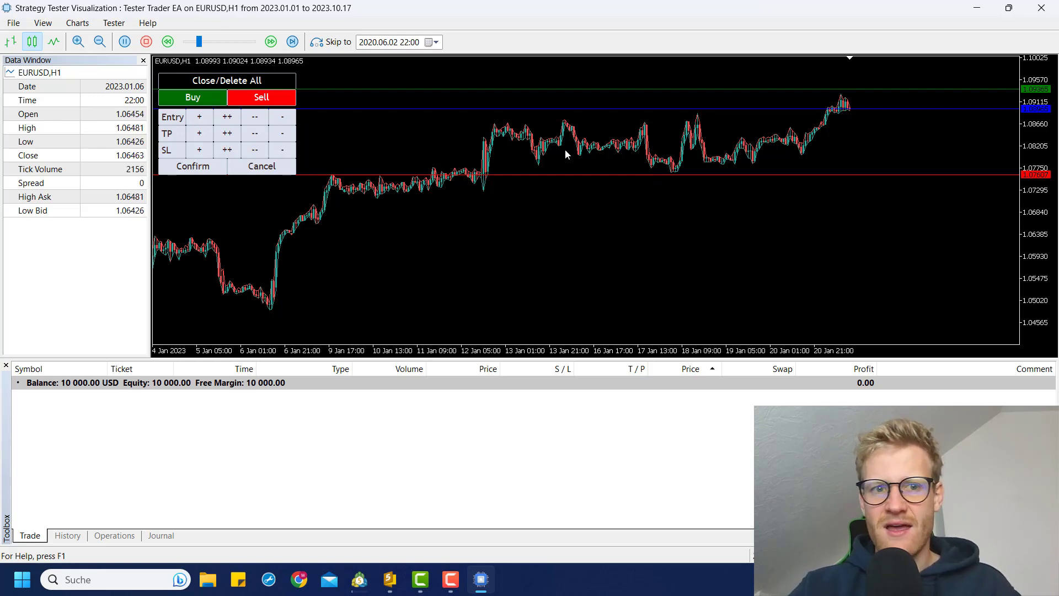
left_click(203, 171)
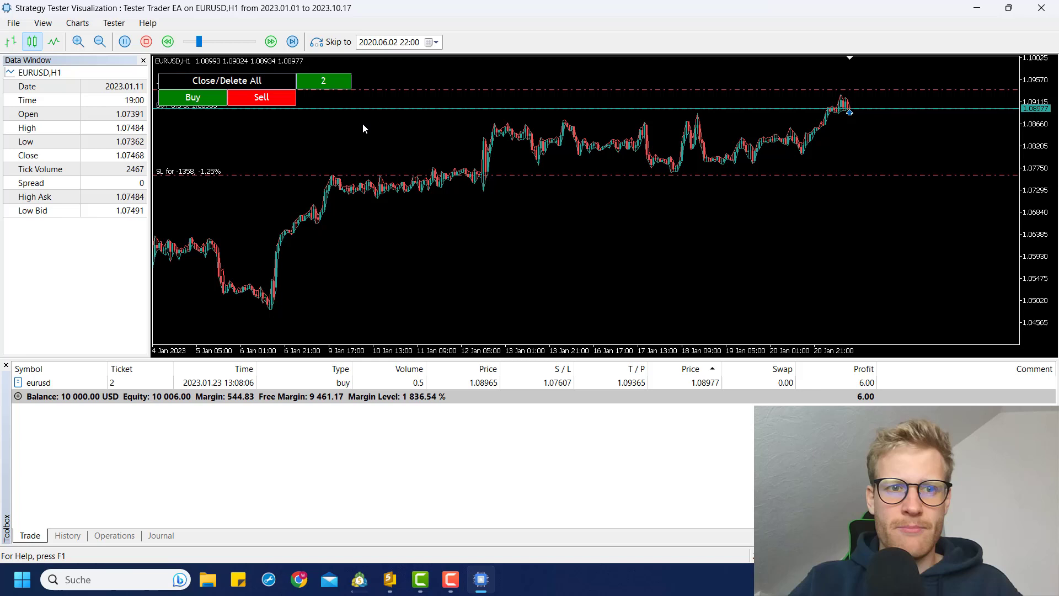
Start a buy order with entry lowered to 1.08378 and stop loss 1.07595.
left_click(206, 99)
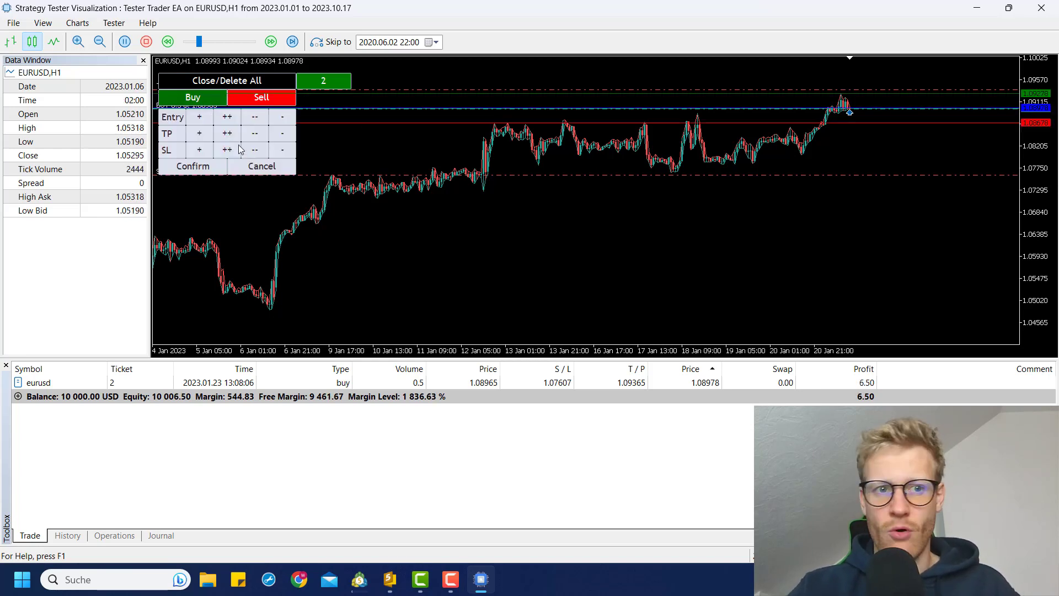
left_click(256, 117)
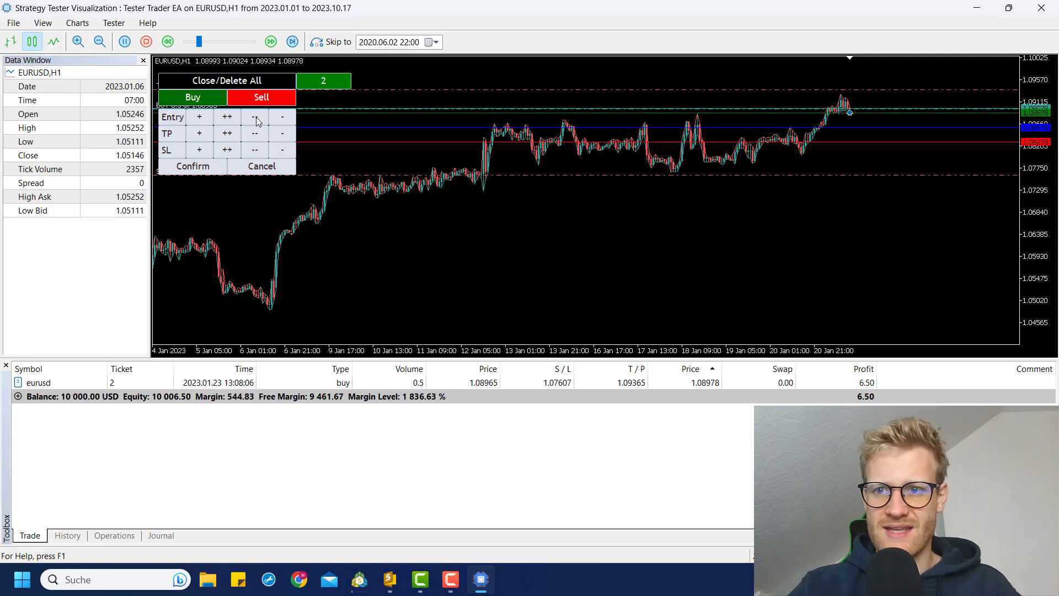
left_click(256, 117)
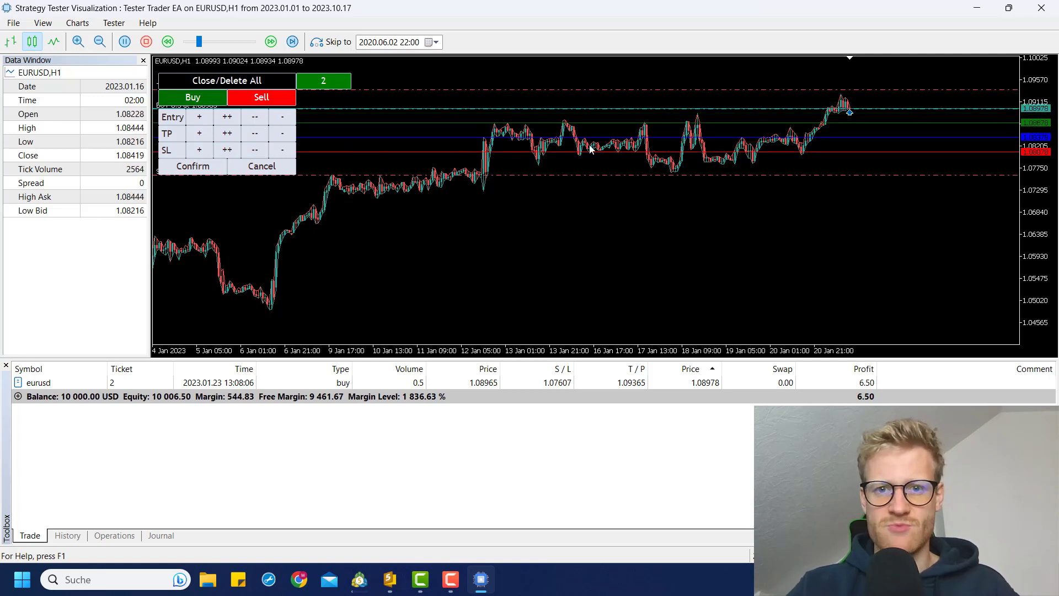
left_click(243, 150)
left_click(244, 150)
left_click(244, 150)
left_click(244, 150)
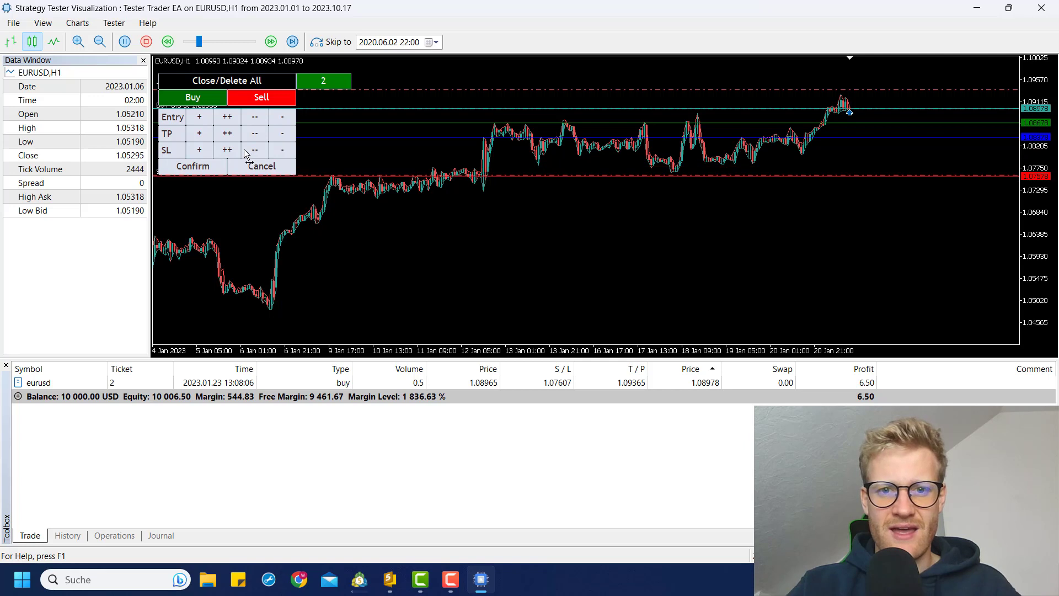
left_click(199, 152)
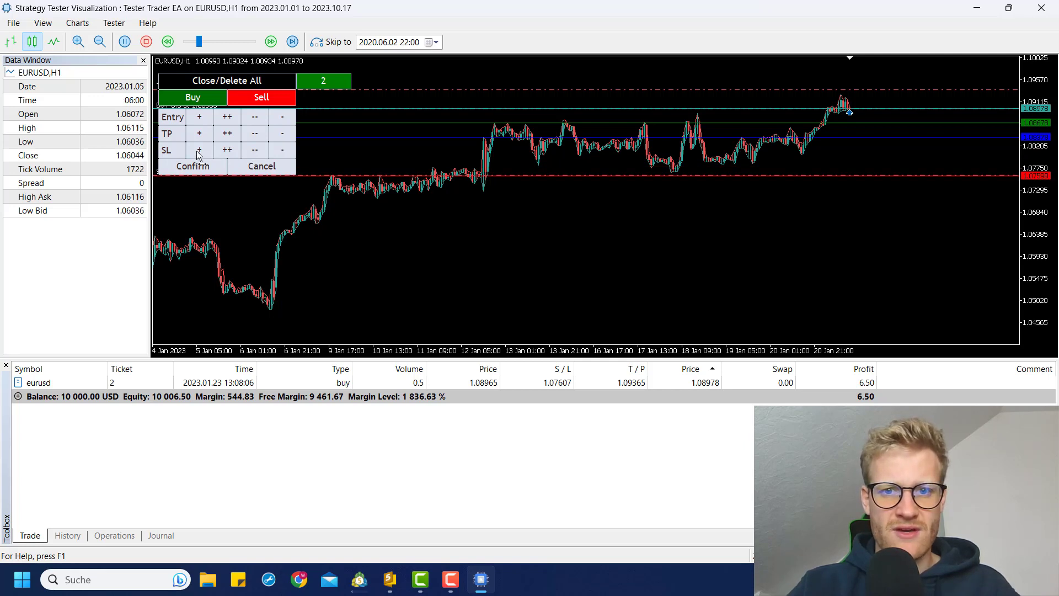
left_click(199, 154)
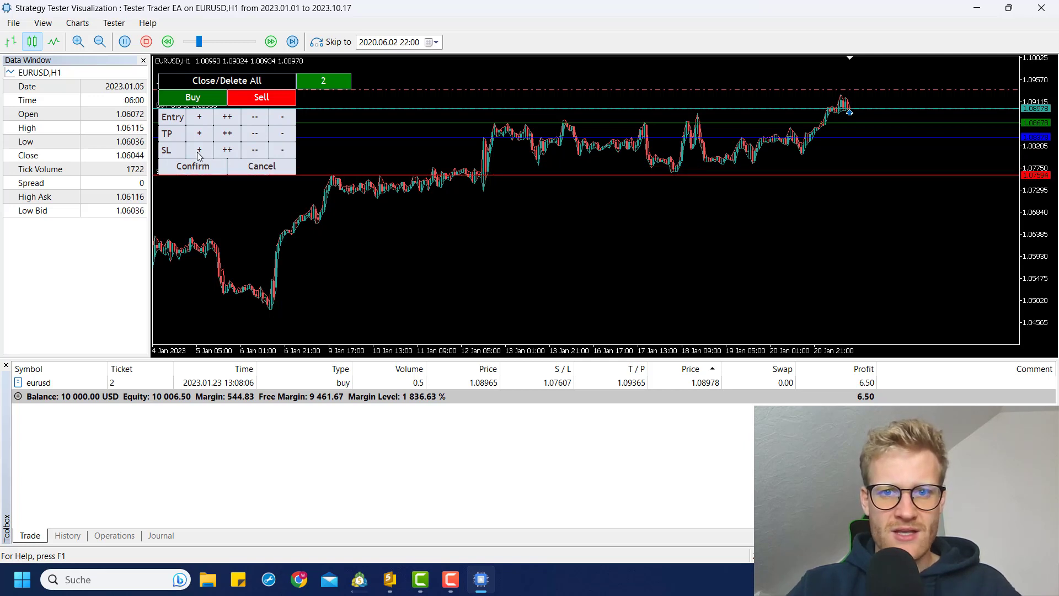
Set take profit to 1.09359 and place the 0.5-lot buy limit.
left_click(227, 134)
left_click(228, 134)
left_click(228, 134)
left_click(227, 134)
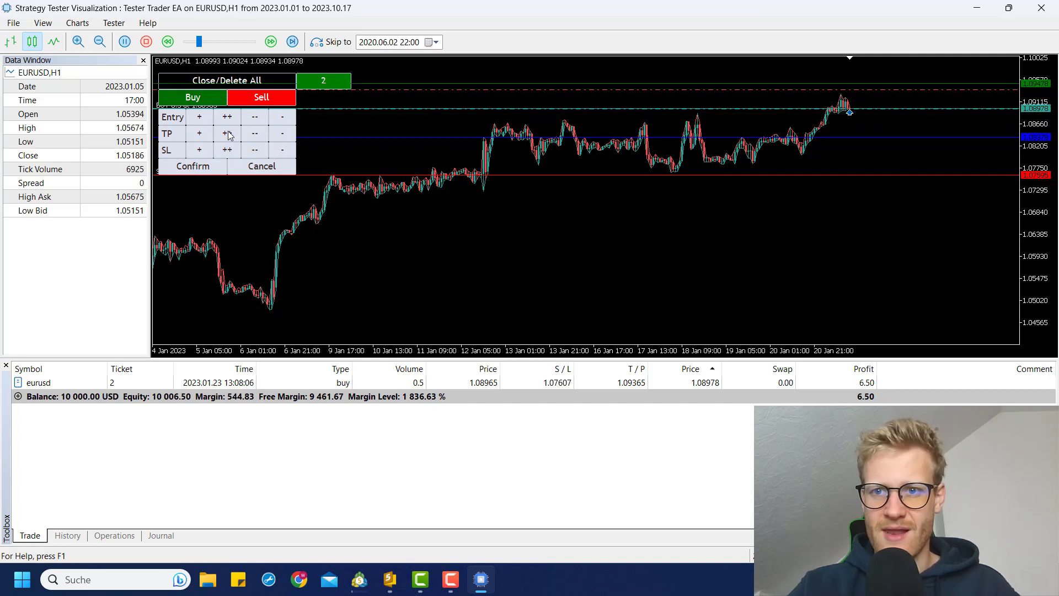
left_click(256, 138)
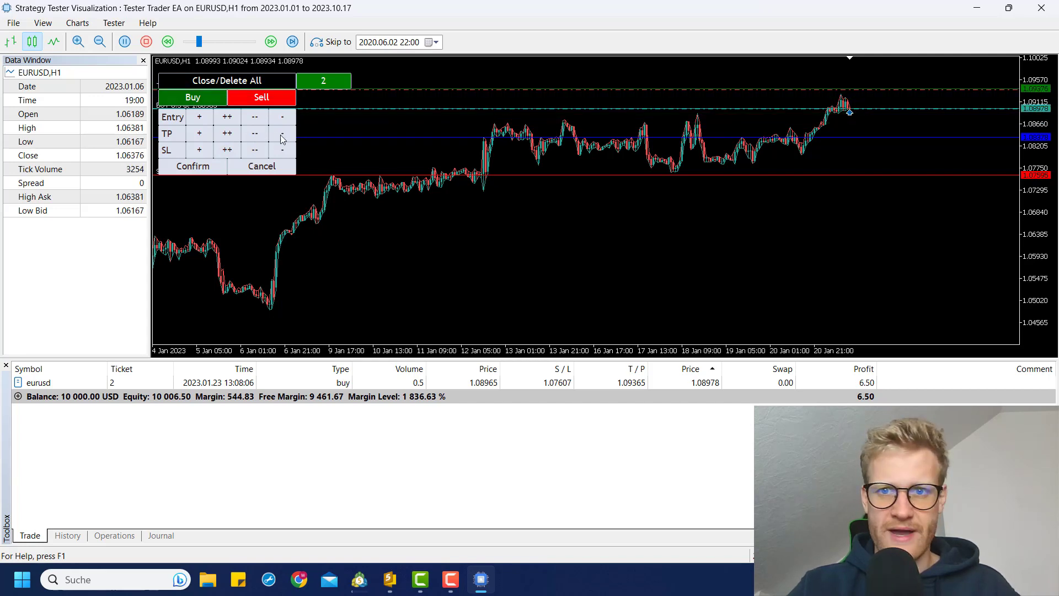
left_click(280, 134)
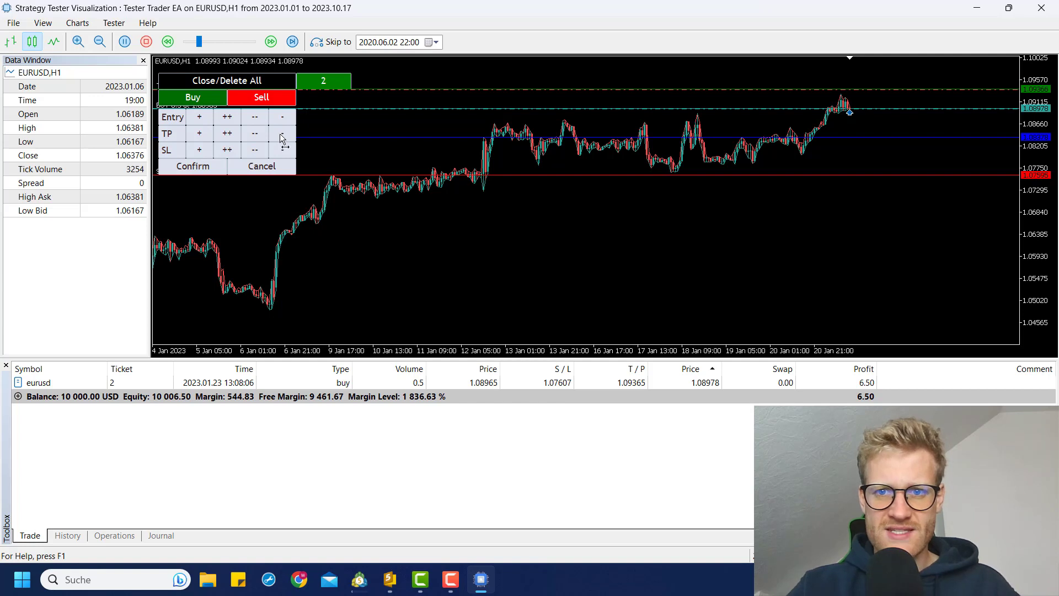
left_click(280, 135)
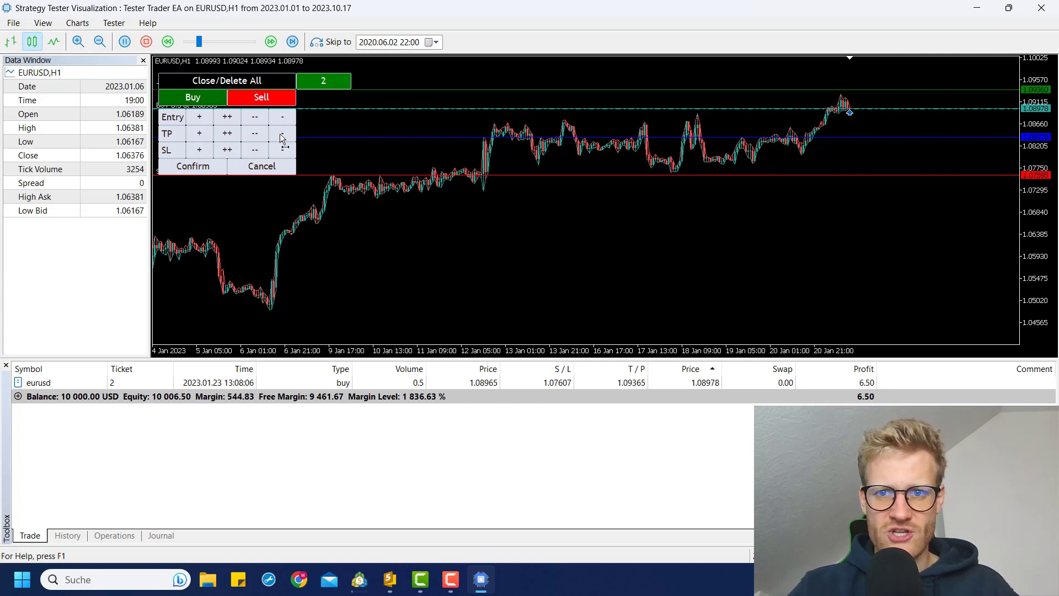
left_click(201, 164)
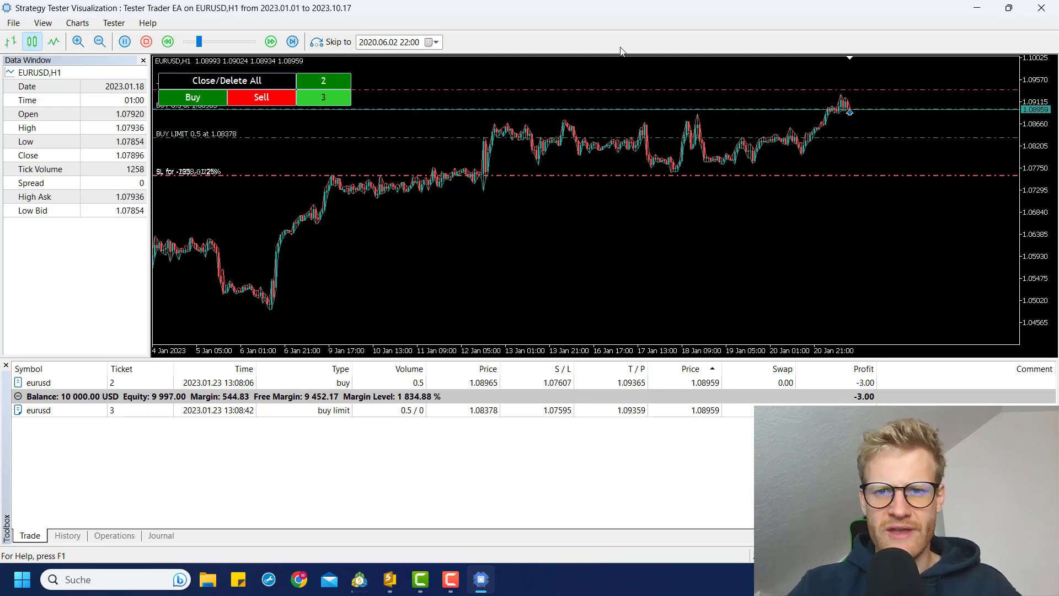
Start a sell order and set its entry price to 1.07594.
left_click(261, 99)
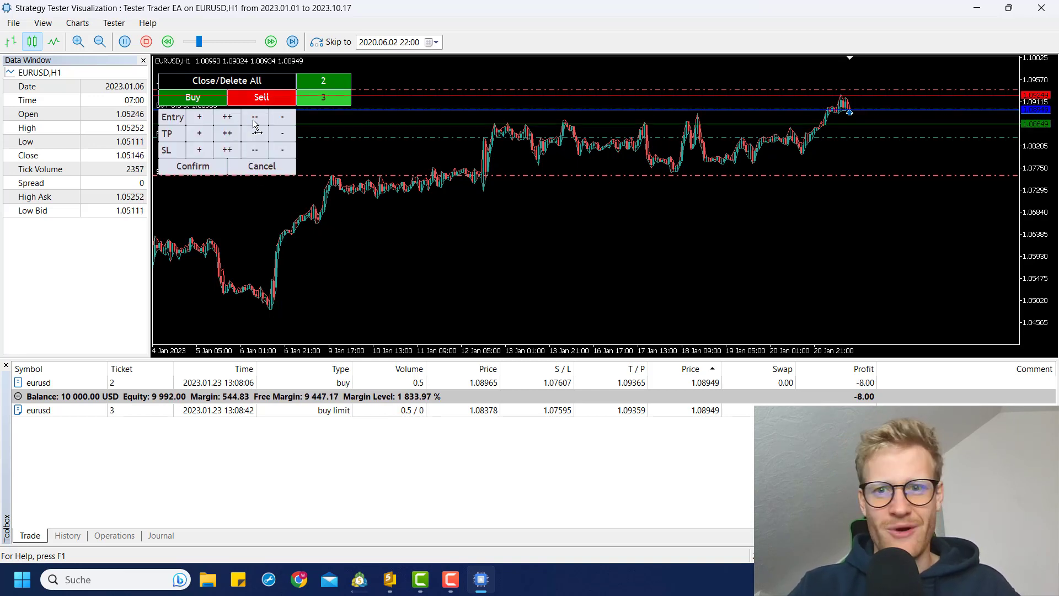
left_click(252, 119)
left_click(253, 119)
left_click(253, 119)
left_click(253, 119)
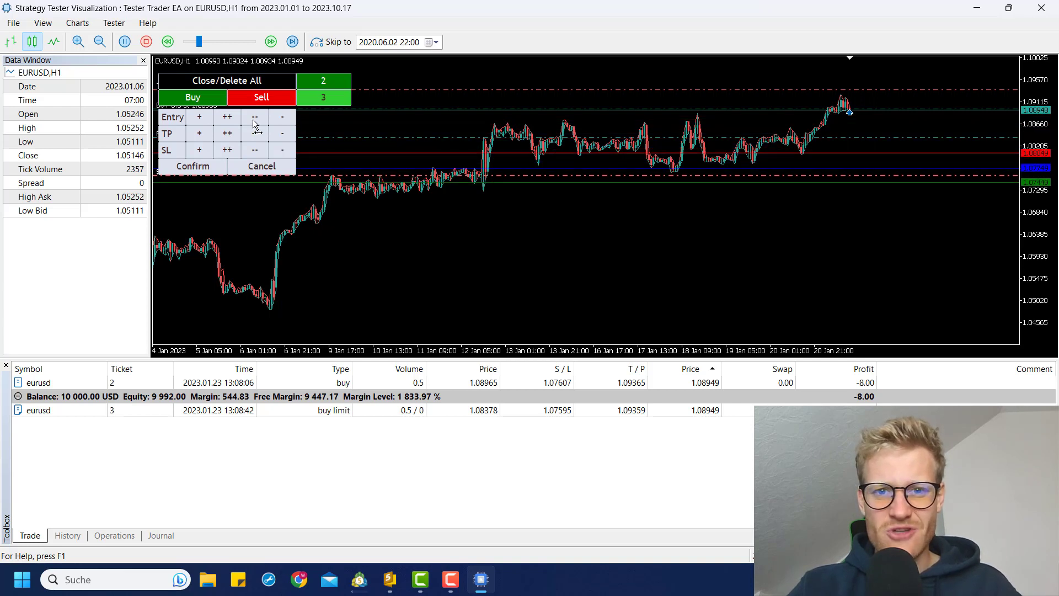
left_click(253, 121)
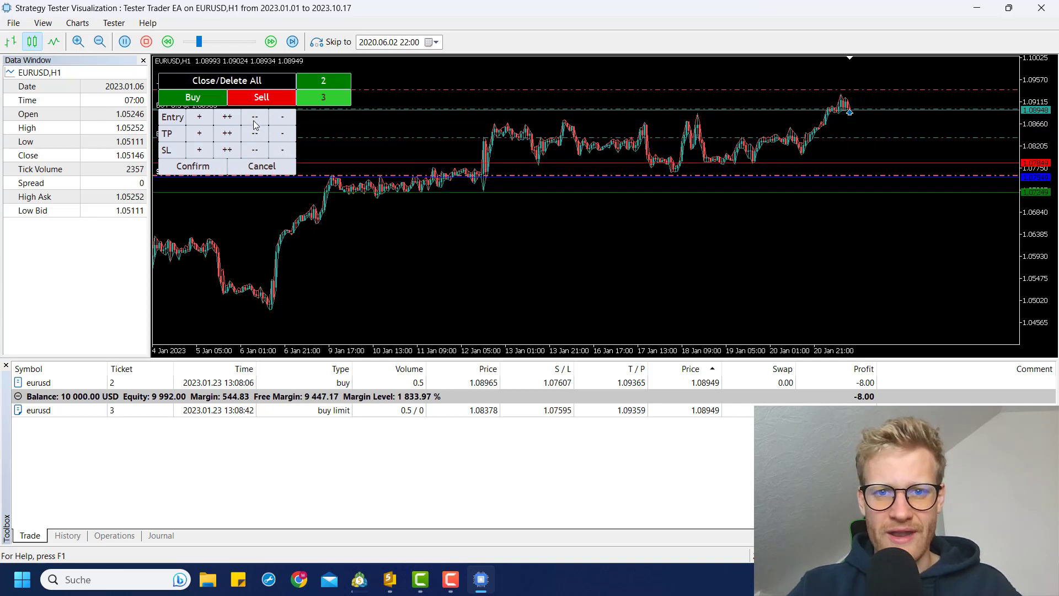
left_click(202, 119)
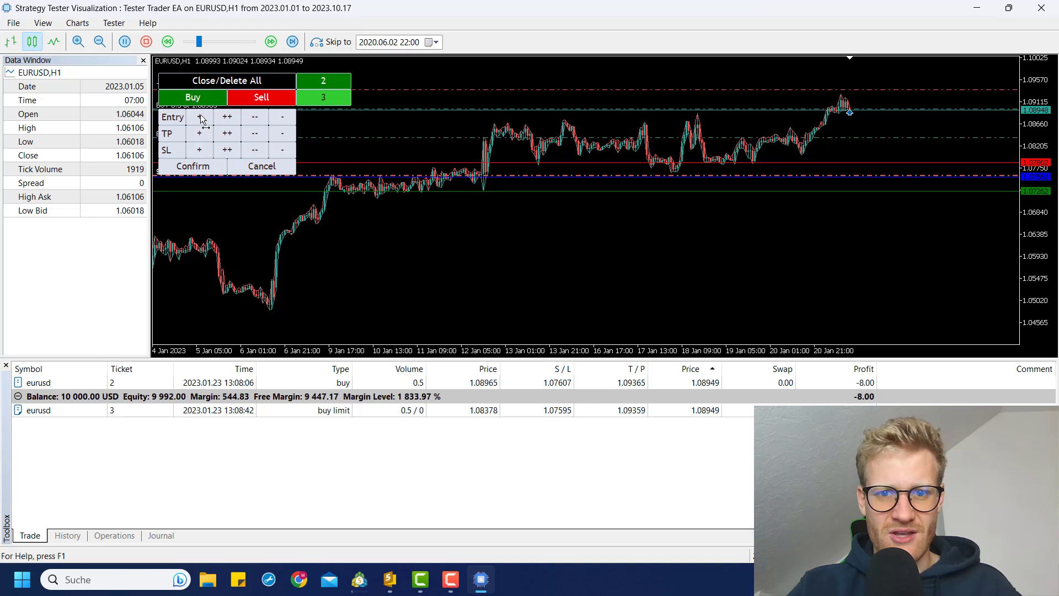
left_click(202, 119)
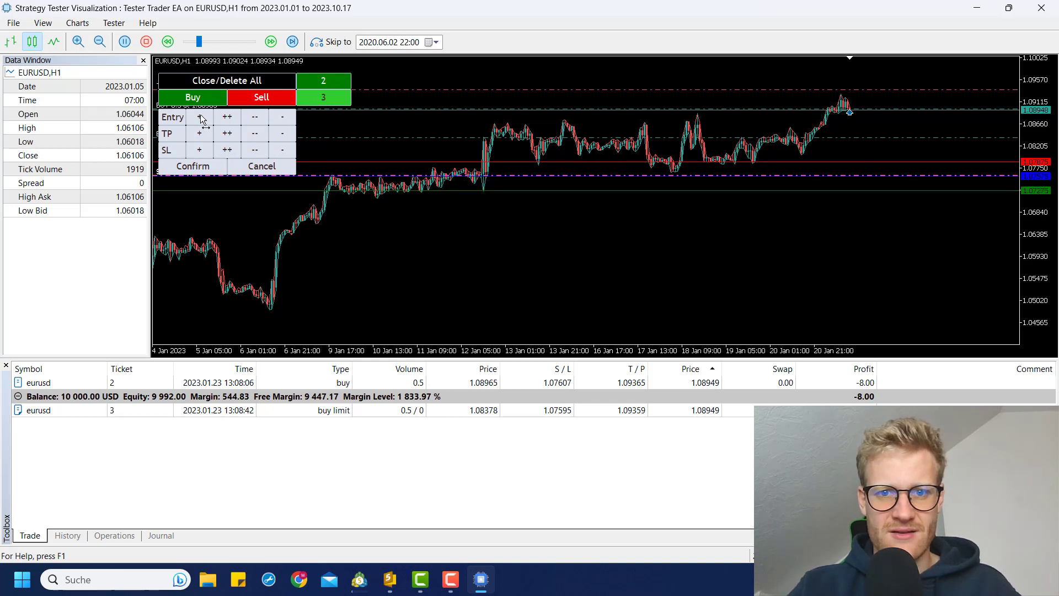
left_click(202, 119)
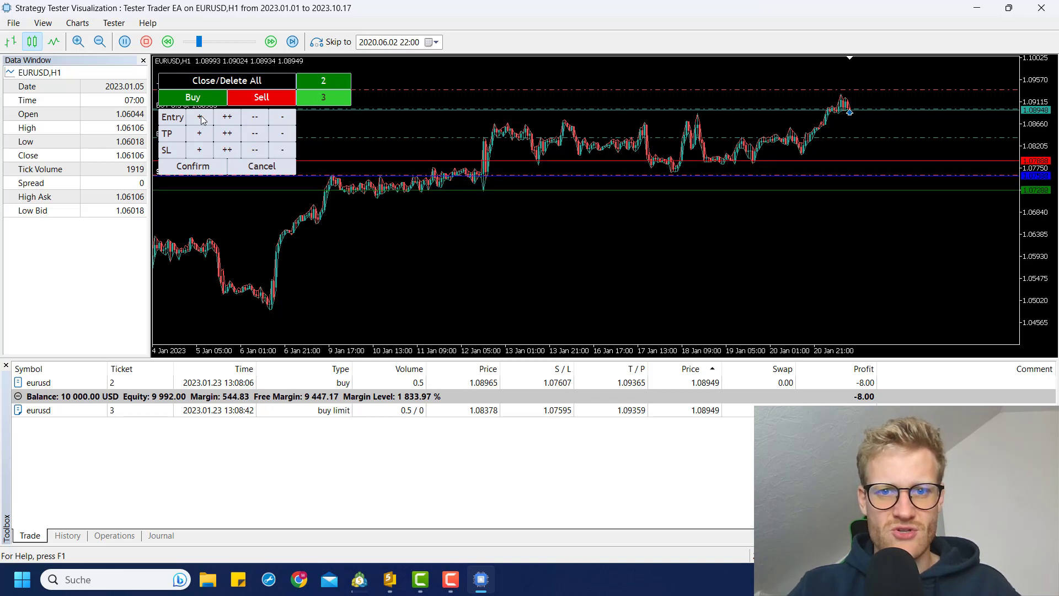
left_click(201, 119)
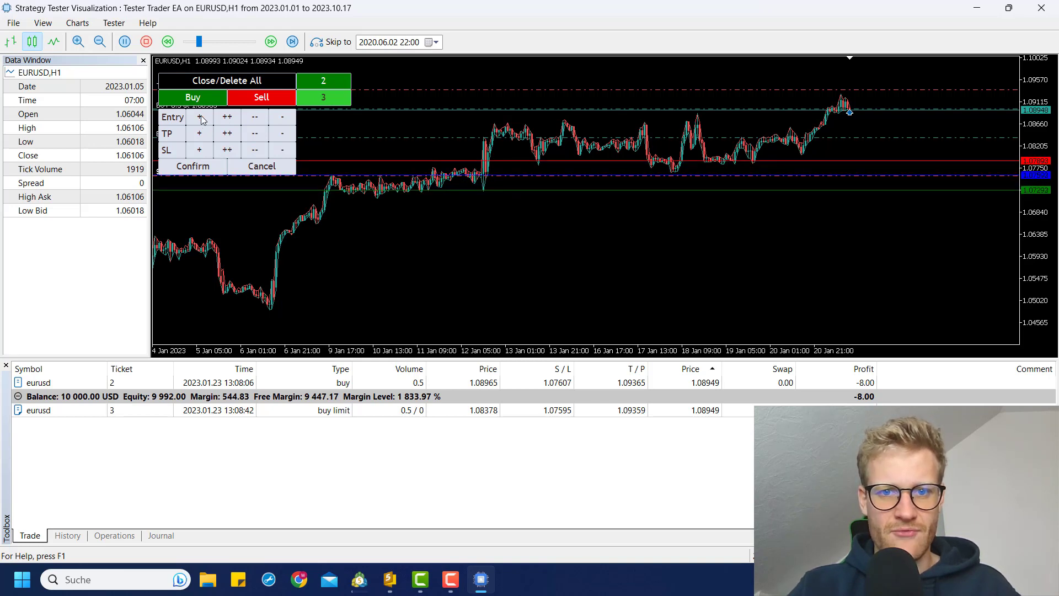
Set take profit 1.06694 and stop loss 1.09294, then place the sell stop.
left_click(246, 136)
left_click(246, 136)
left_click(247, 135)
left_click(247, 136)
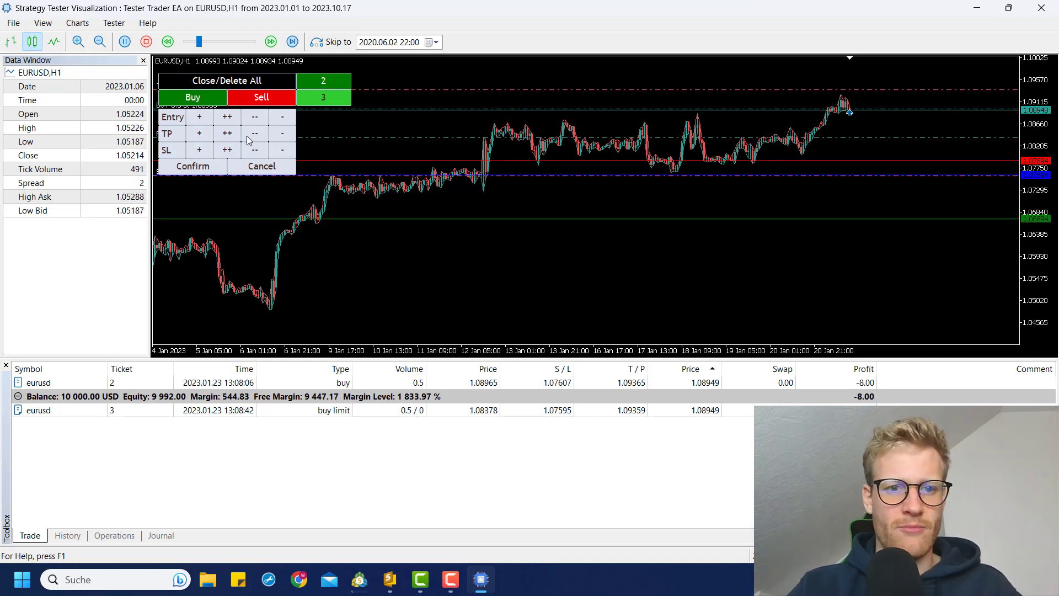
left_click(228, 150)
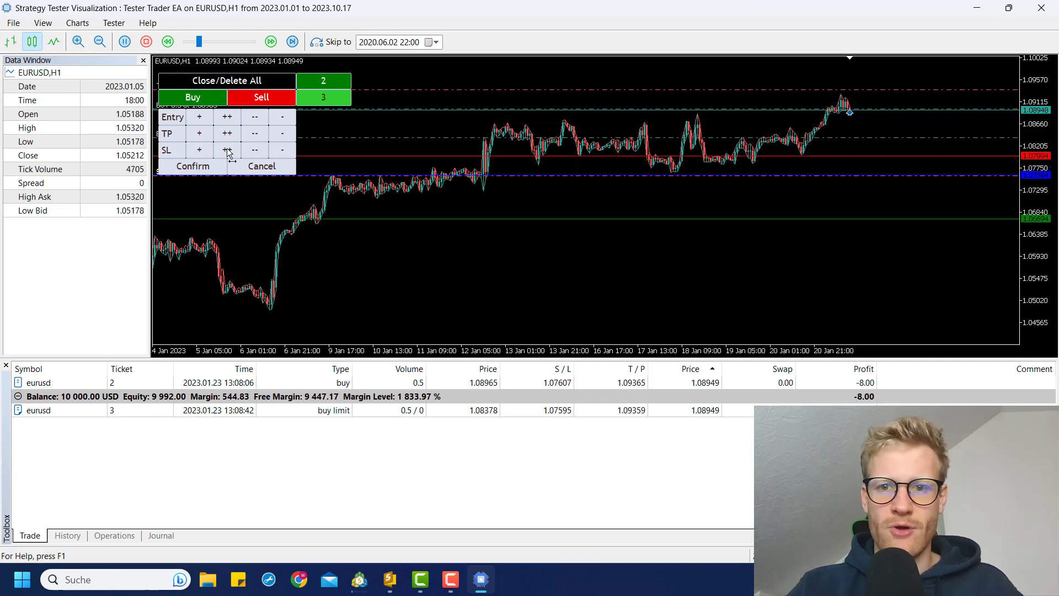
left_click(227, 149)
left_click(228, 149)
left_click(228, 150)
left_click(228, 150)
left_click(228, 149)
left_click(228, 149)
left_click(228, 149)
left_click(228, 149)
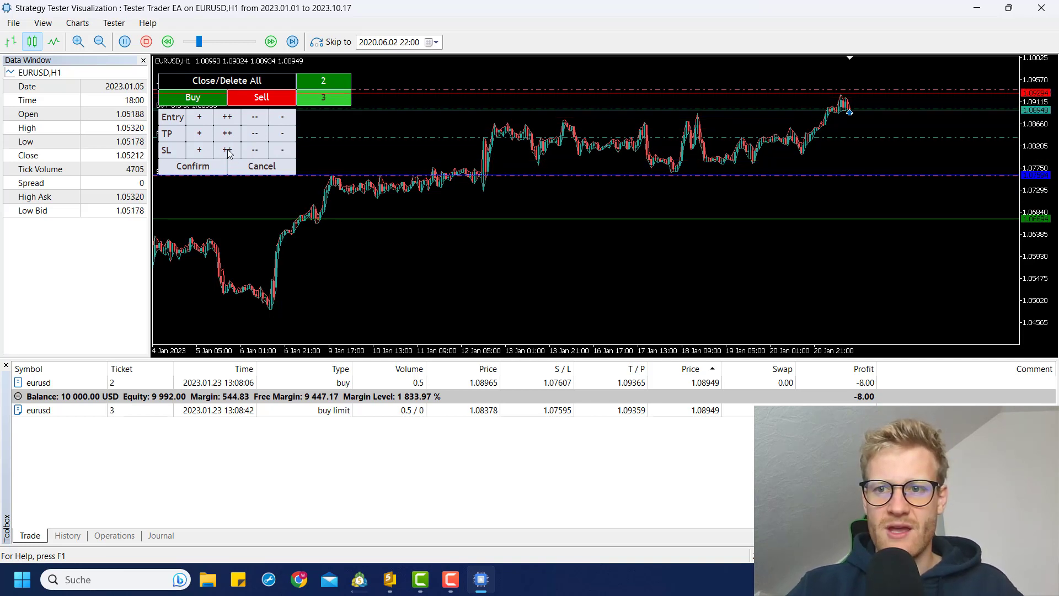
left_click(193, 167)
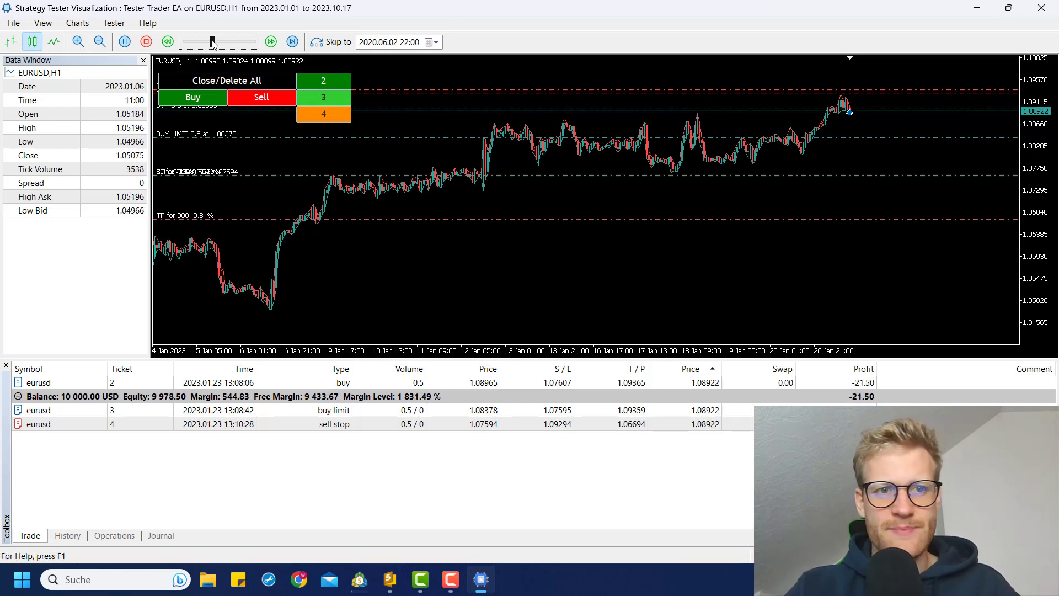
Speed up playback until the 1.08378 buy limit fills, then slow it down again.
left_click_drag(216, 46, 229, 46)
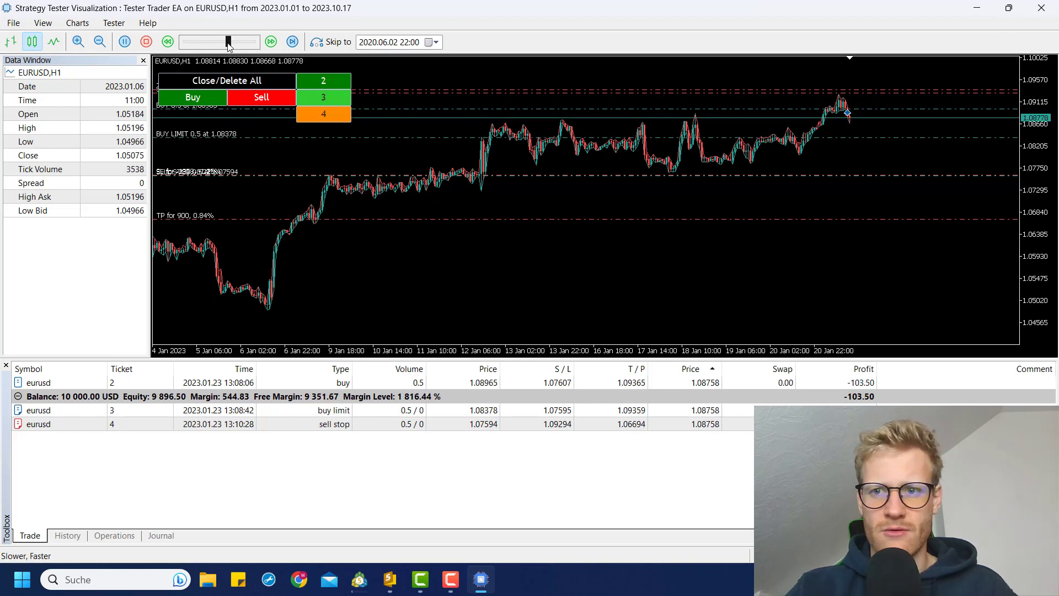
mouse_move(230, 45)
left_mouse_down()
mouse_move(242, 48)
mouse_move(232, 44)
left_mouse_up()
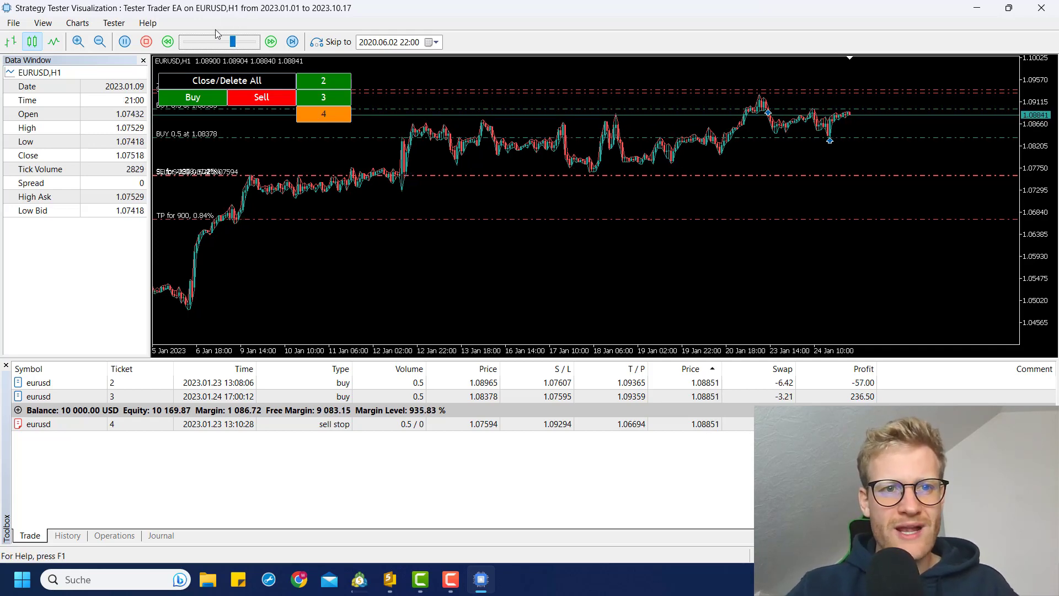
left_click_drag(232, 42, 219, 42)
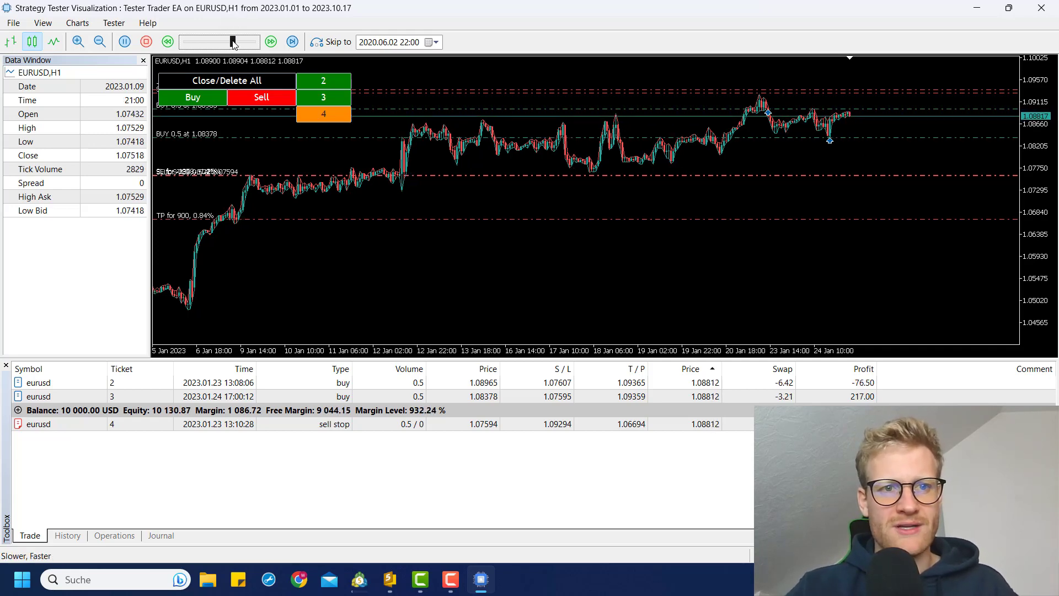
left_click(368, 592)
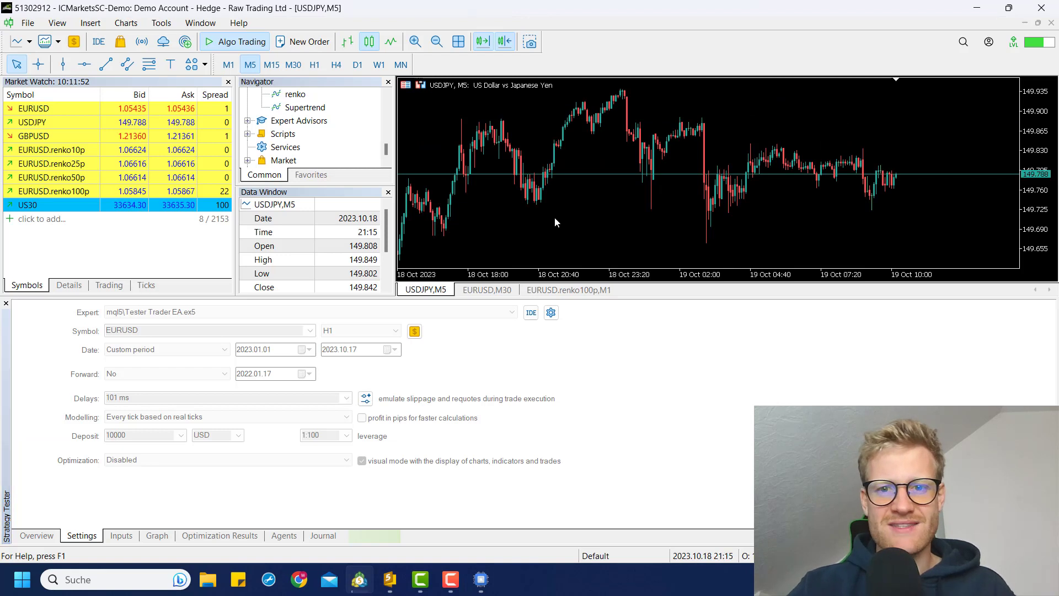
scroll(555, 216, "down", 10)
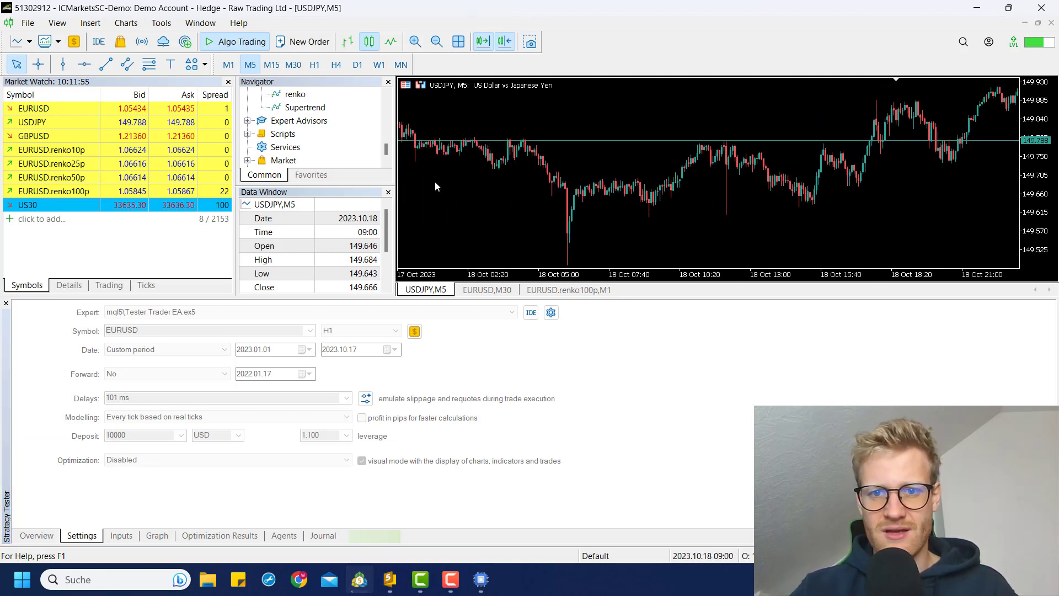
left_click(486, 571)
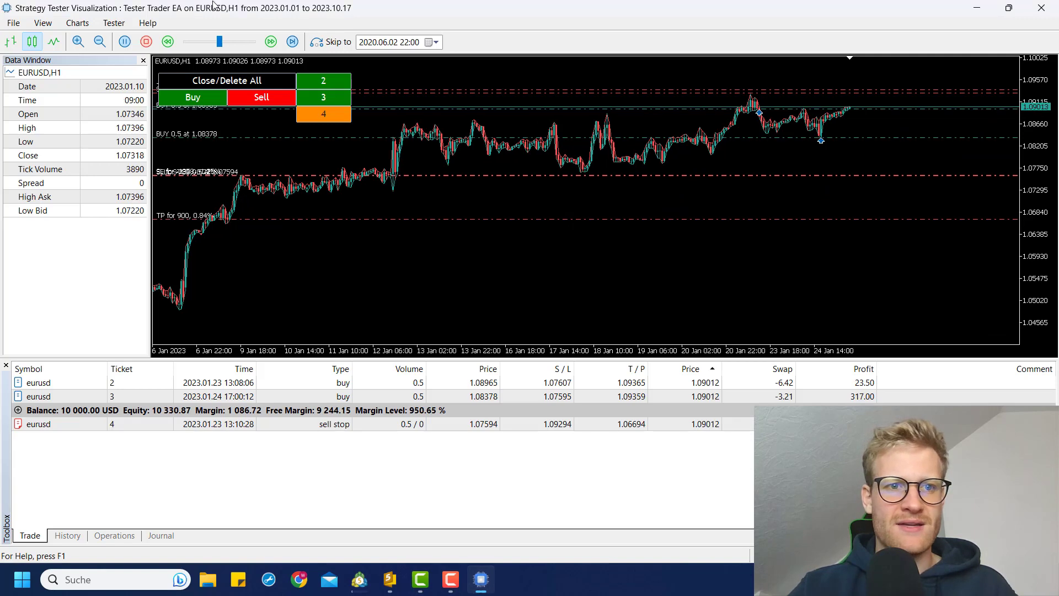
left_click(126, 42)
left_click(359, 580)
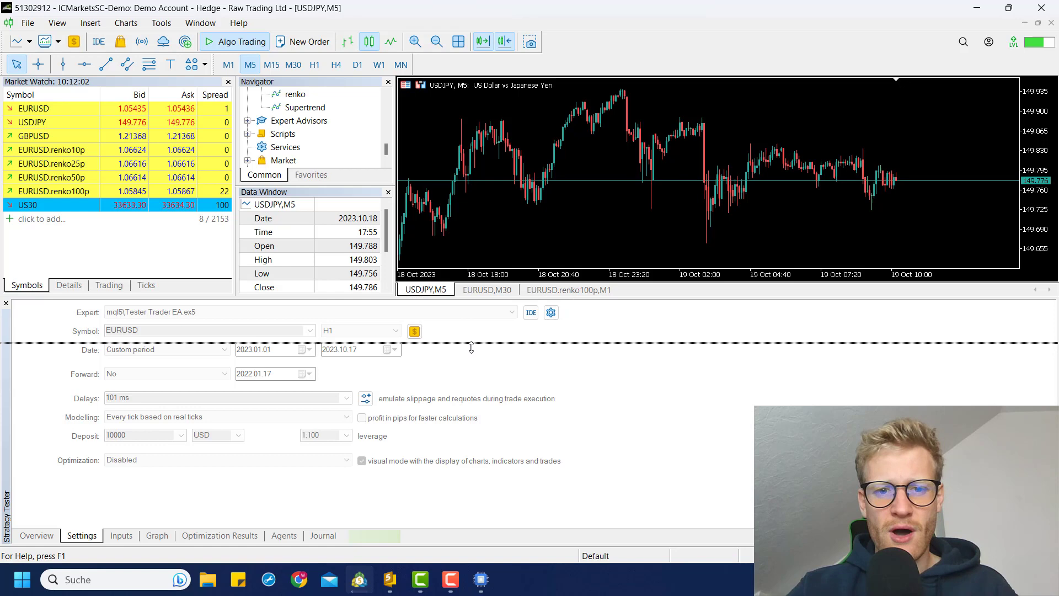
left_click_drag(467, 298, 474, 327)
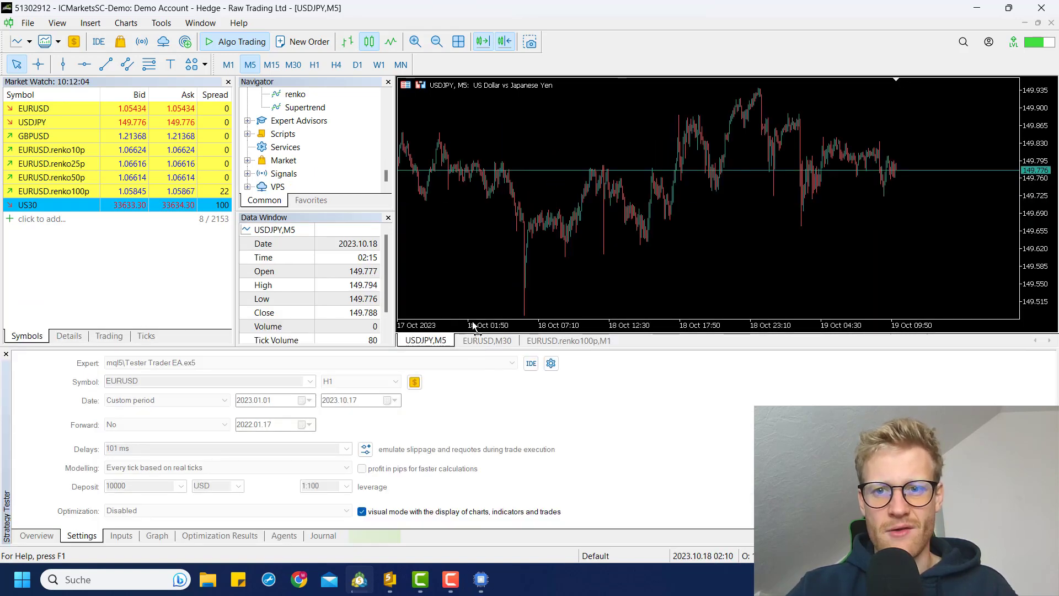
left_click(315, 66)
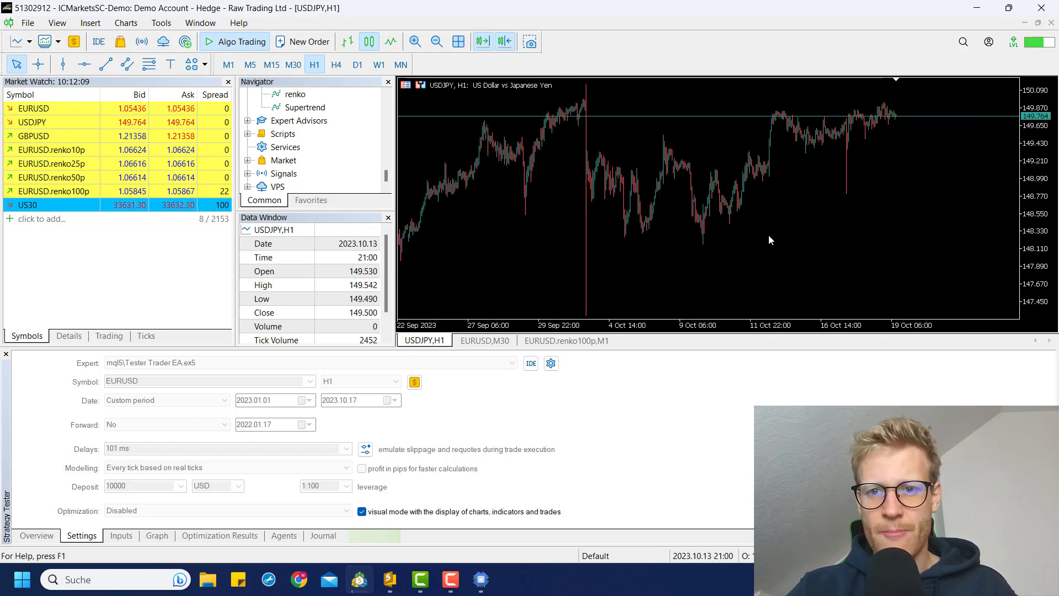
left_click(483, 47)
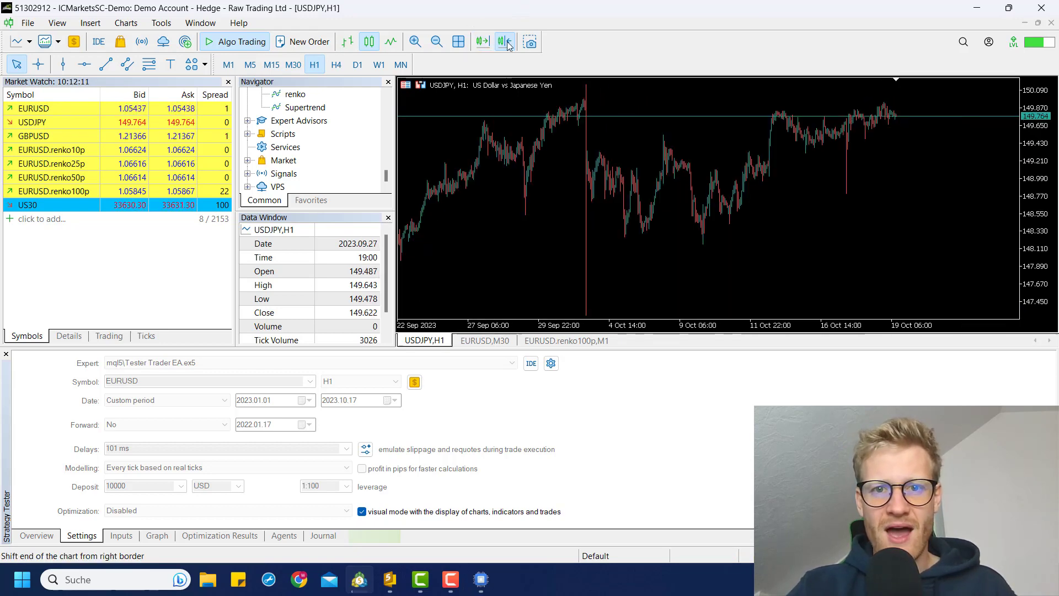
left_click_drag(469, 179, 892, 223)
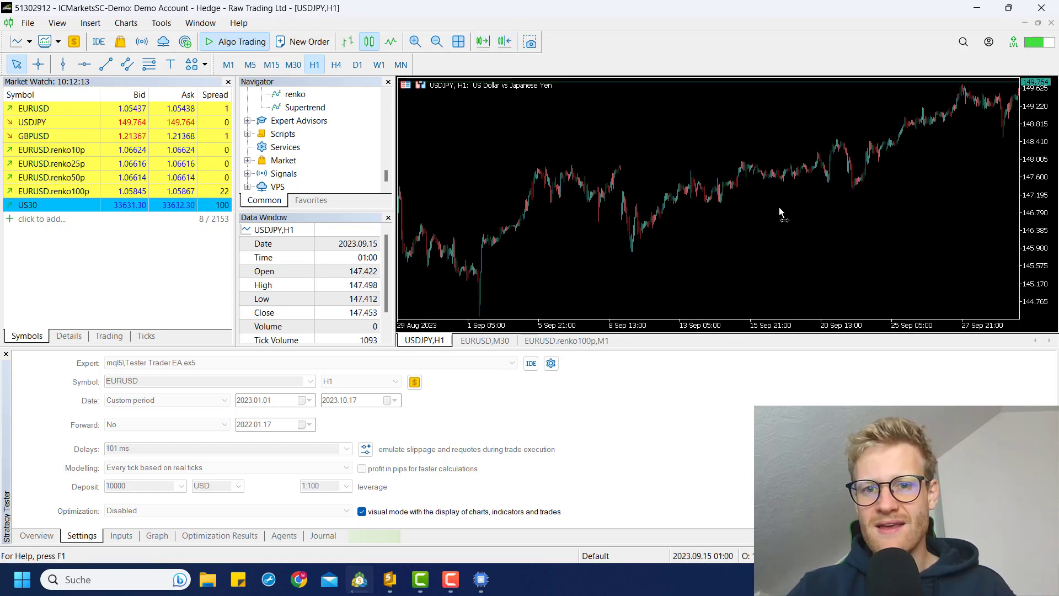
left_click_drag(779, 207, 1009, 223)
left_click_drag(699, 225, 904, 223)
middle_click(792, 222)
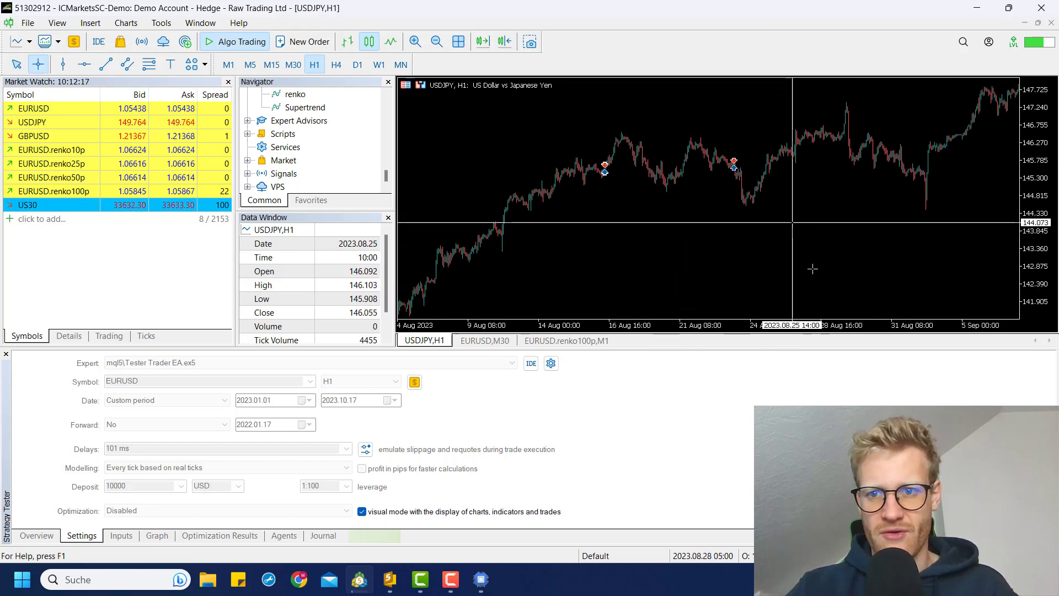
middle_click(783, 235)
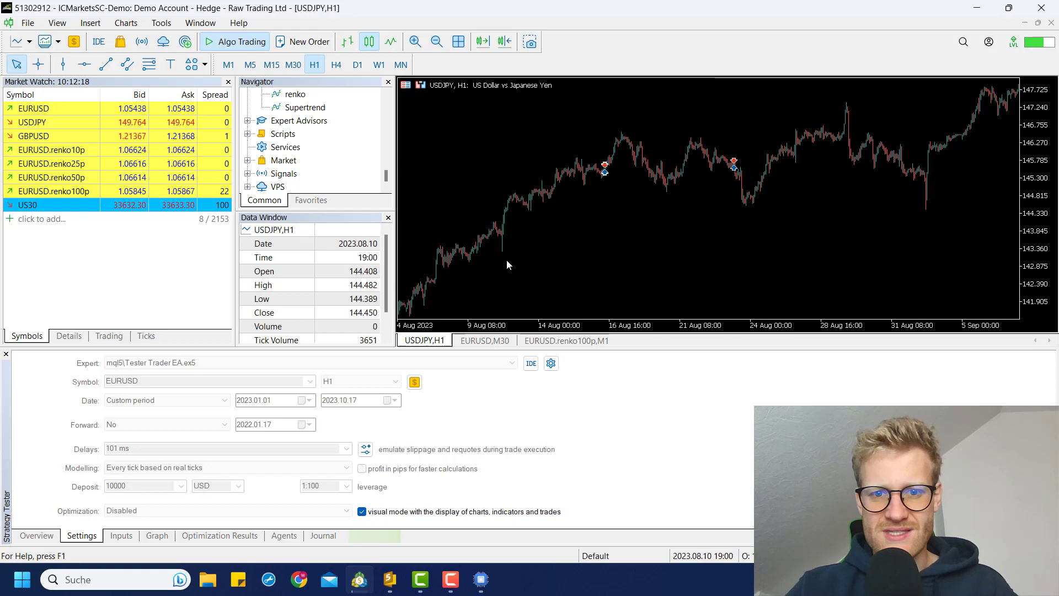
left_click_drag(507, 264, 810, 246)
middle_click(520, 276)
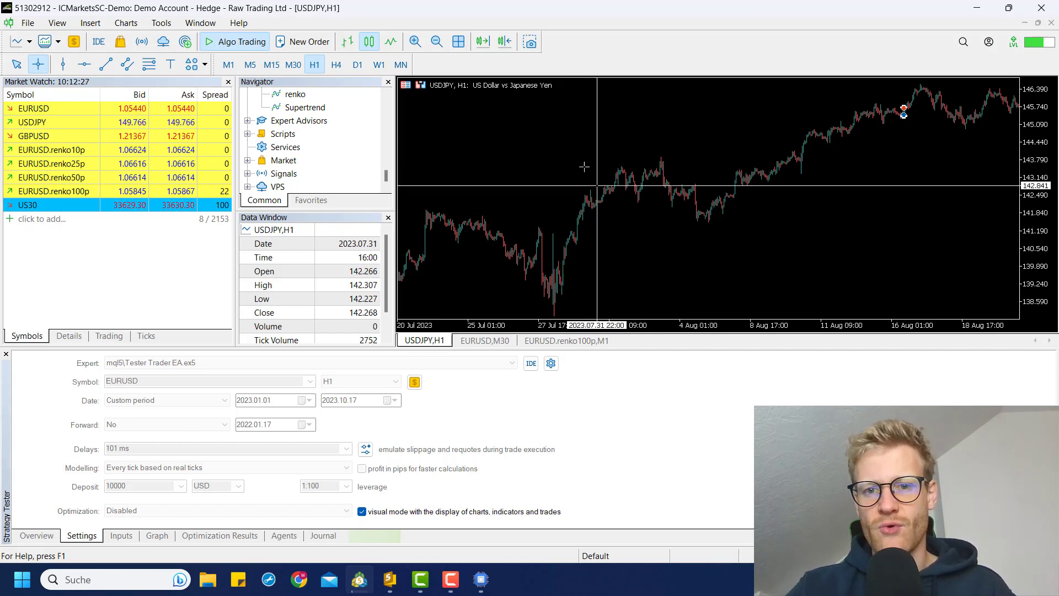
key("Escape")
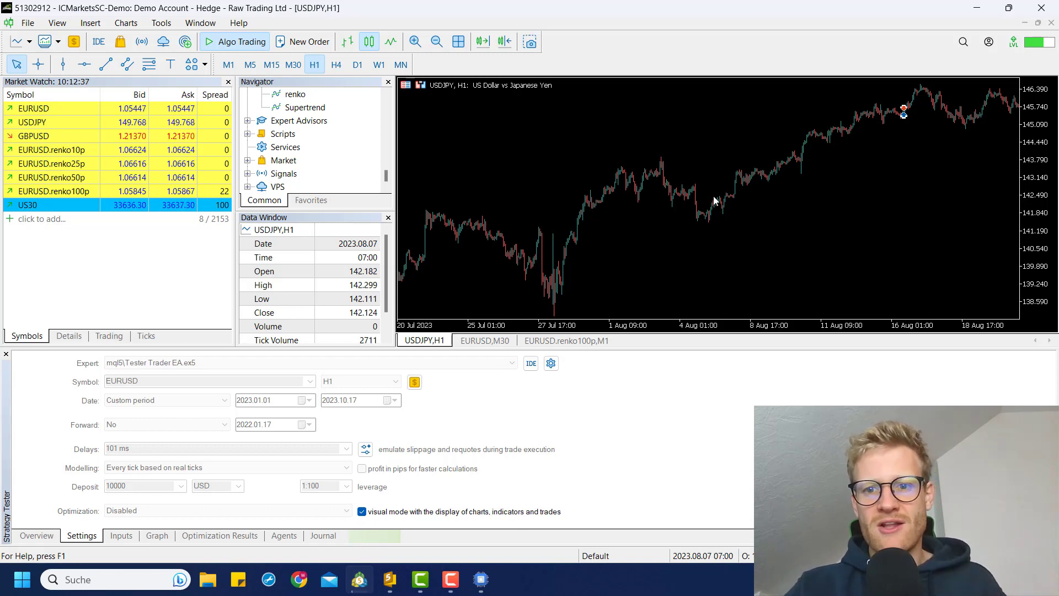
middle_click(694, 199)
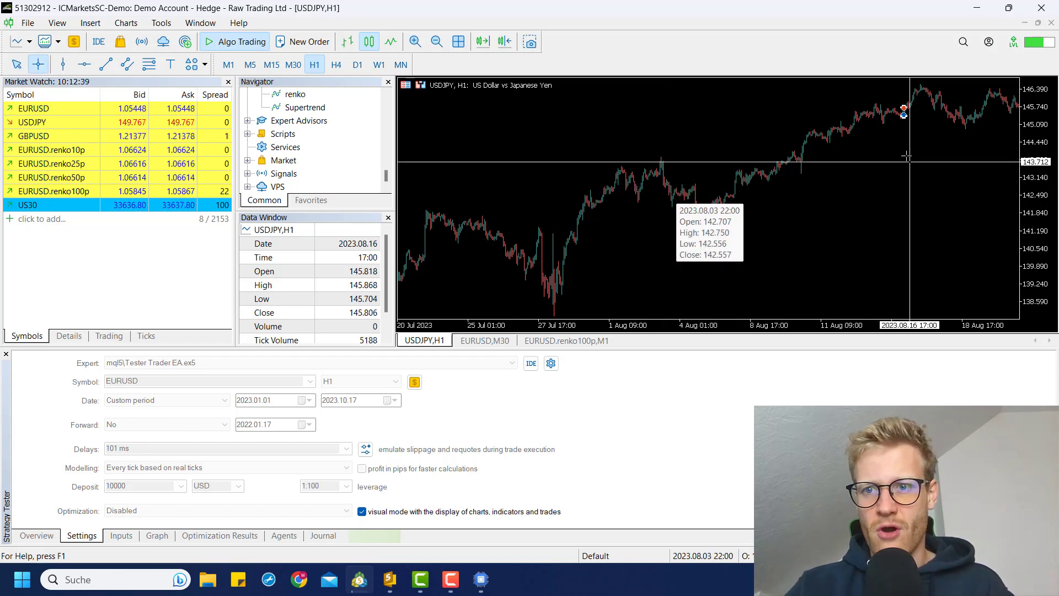
left_click(787, 172)
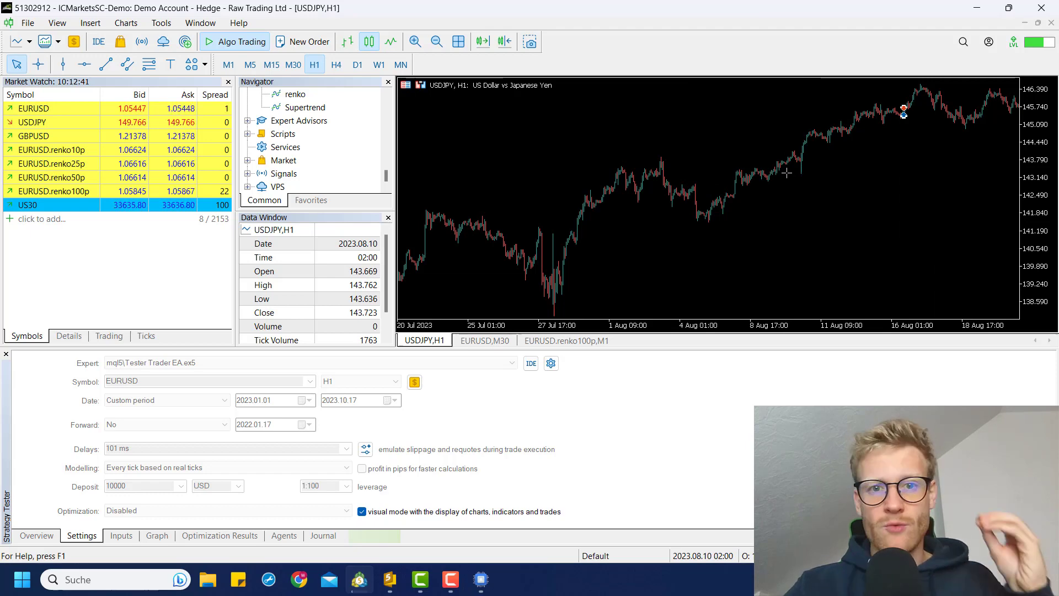
Resume the paused EURUSD visual backtest and raise playback speed until both buys close.
left_click(479, 584)
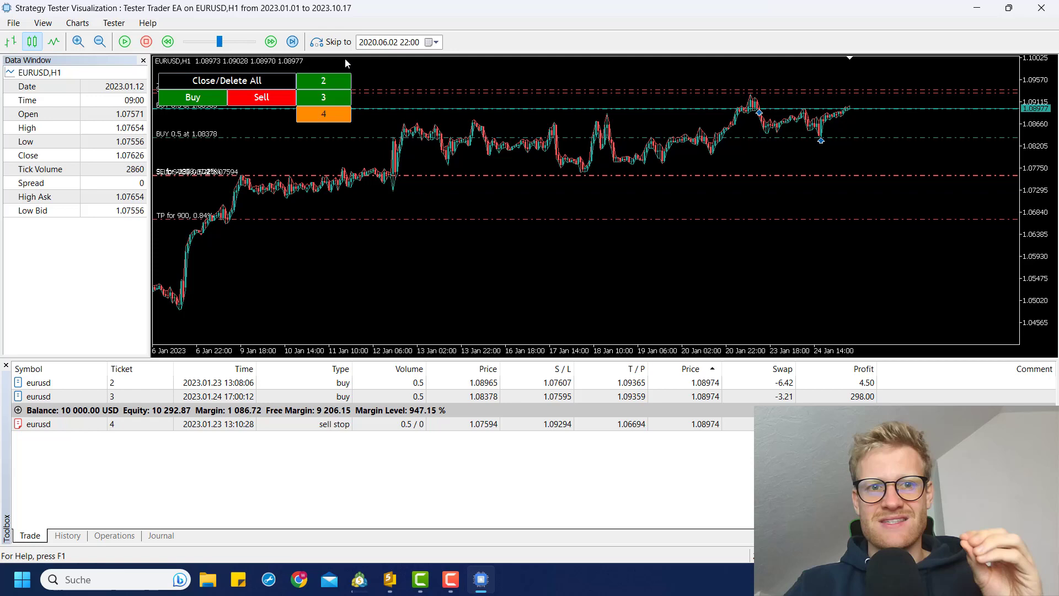
left_click(125, 42)
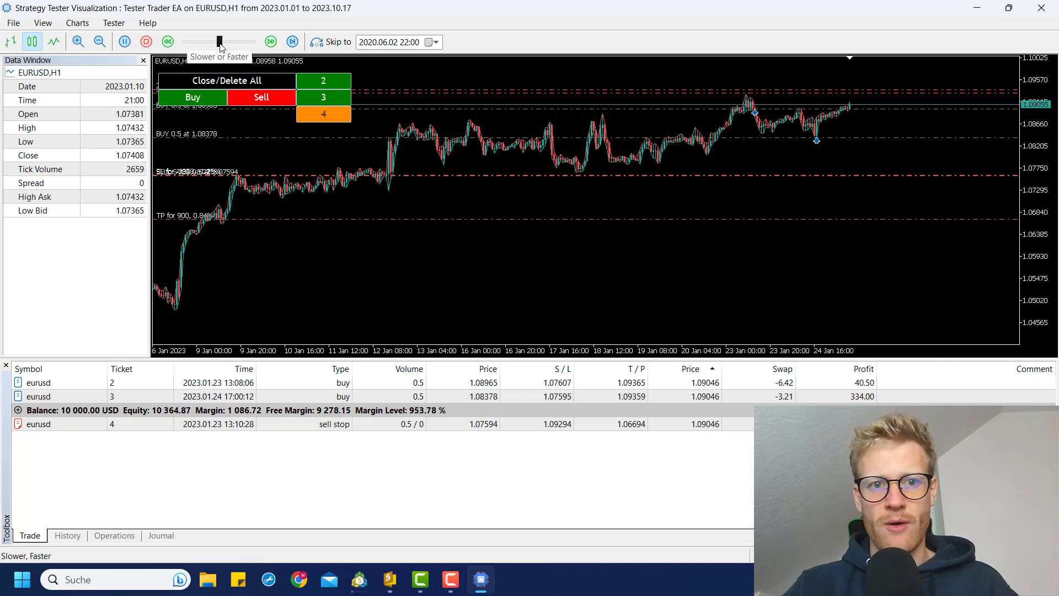
left_click_drag(219, 43, 241, 44)
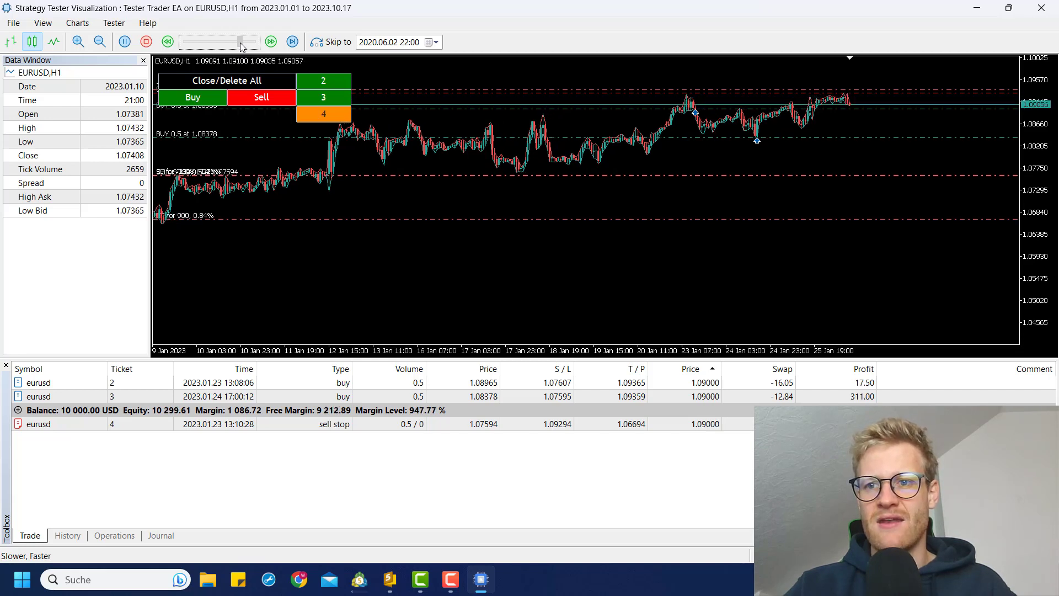
left_click_drag(241, 47, 246, 46)
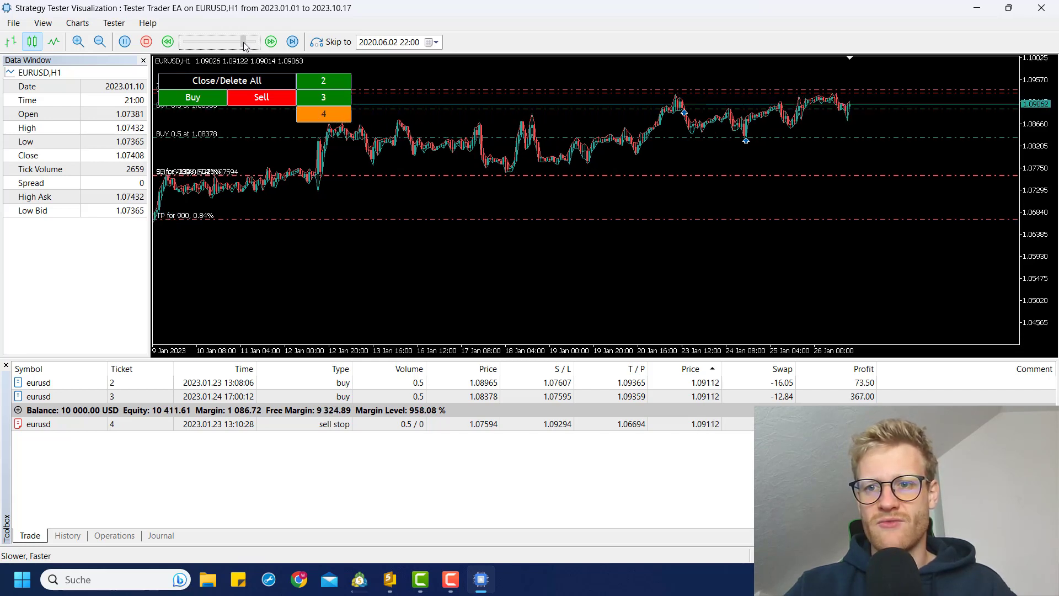
left_click(245, 45)
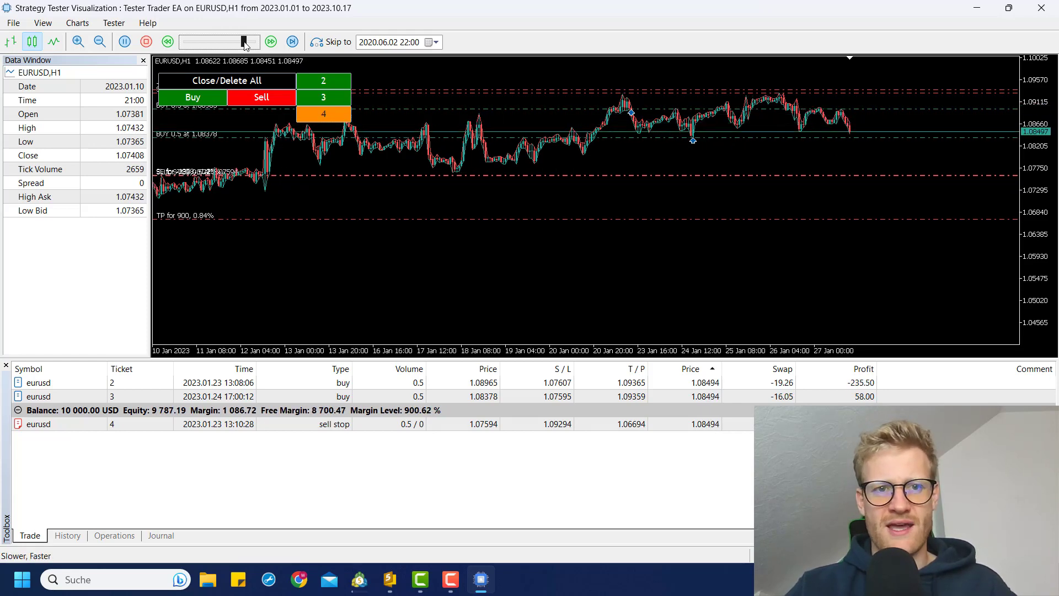
left_click_drag(244, 44, 247, 45)
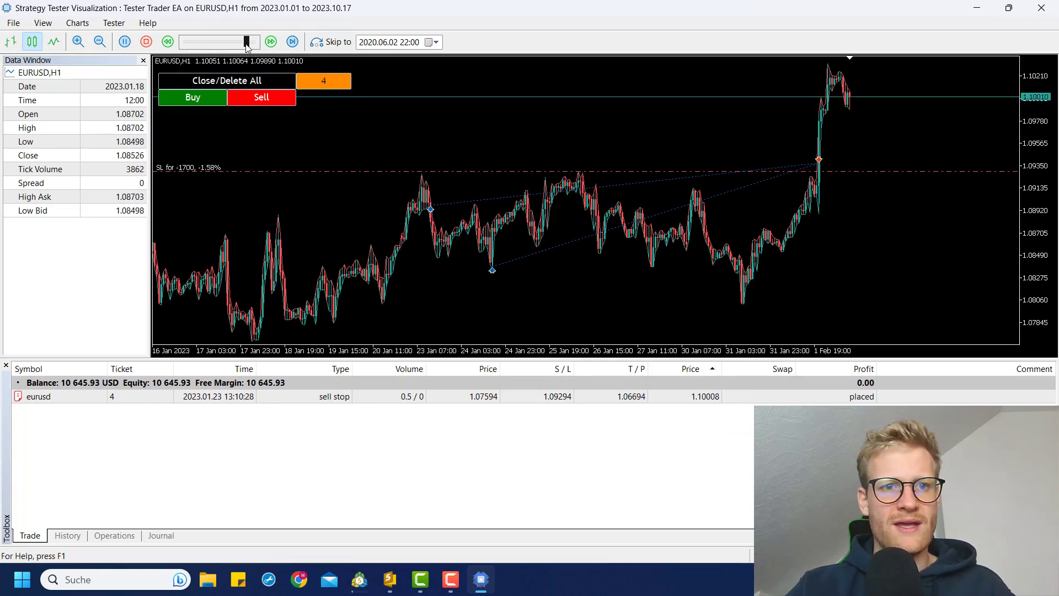
Slow playback and compress the price scale to show the SELL STOP and TP lines.
left_click_drag(247, 45, 227, 45)
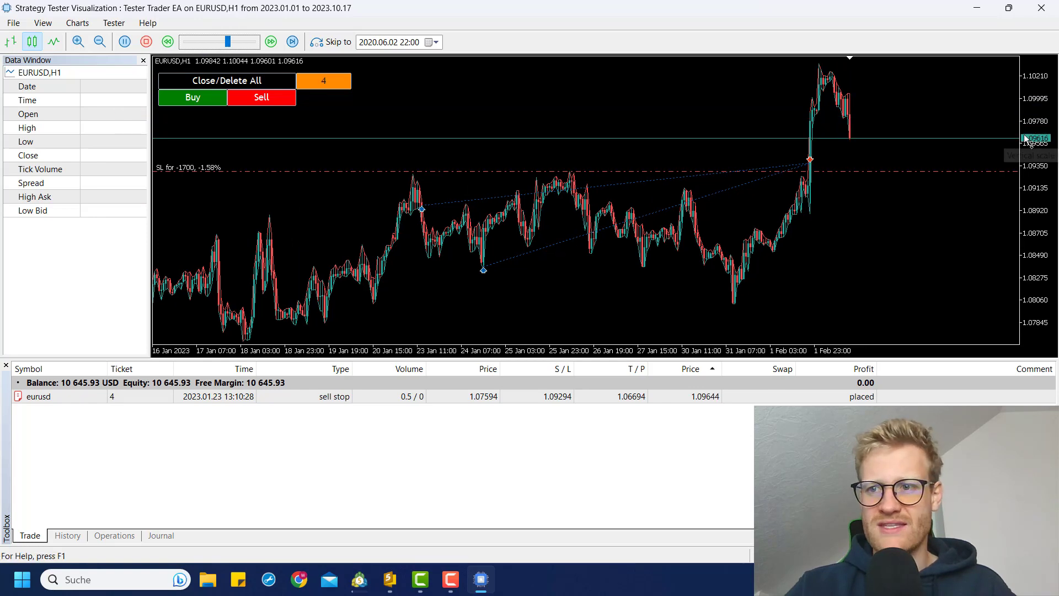
left_click_drag(1031, 147, 1033, 236)
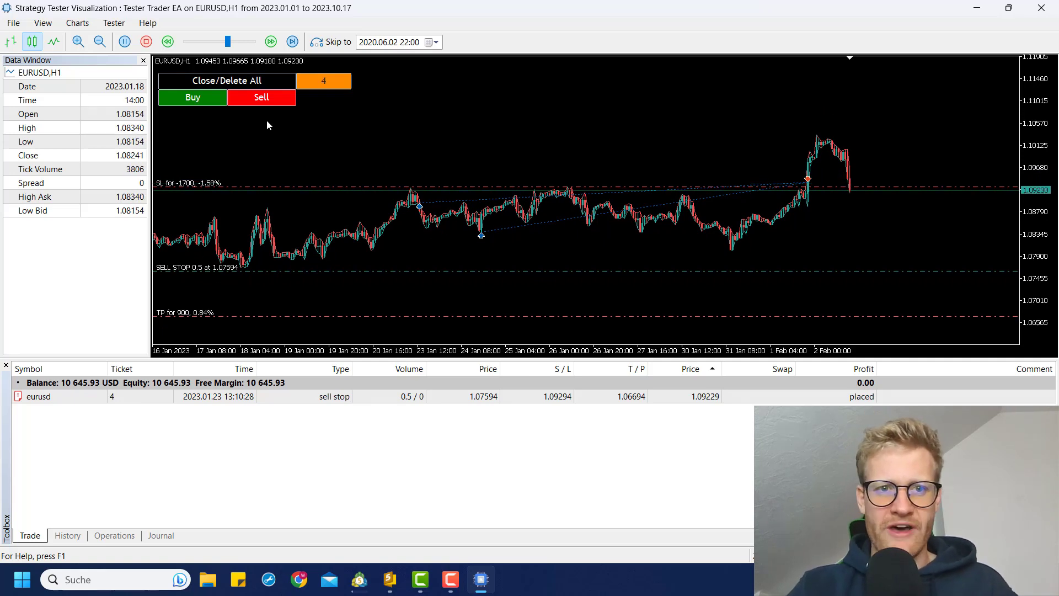
left_click(326, 82)
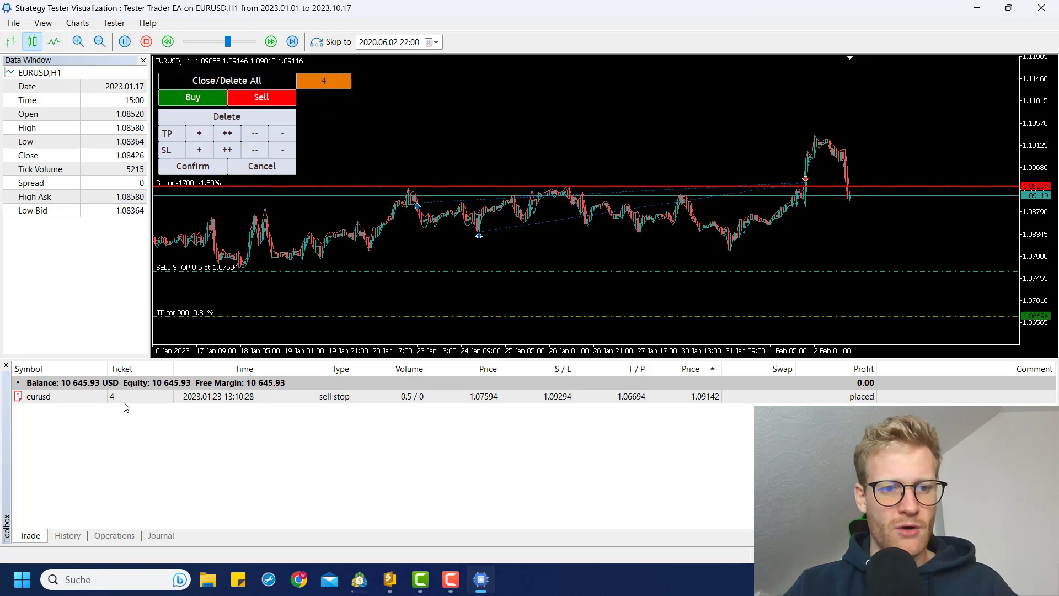
left_click(264, 168)
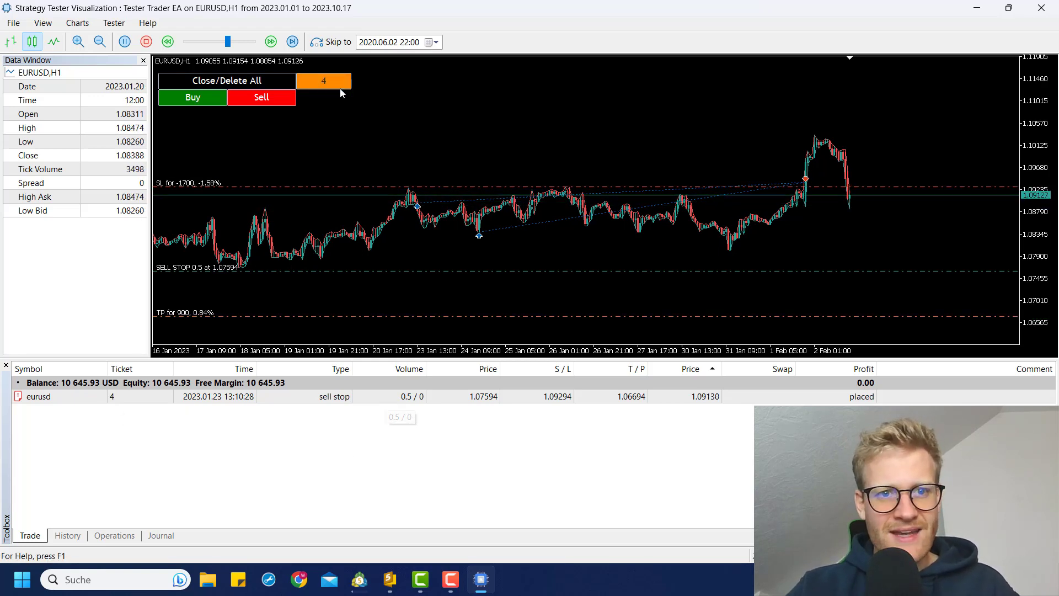
Delete pending sell-stop order 4 through its edit panel.
right_click(384, 405)
right_click(366, 402)
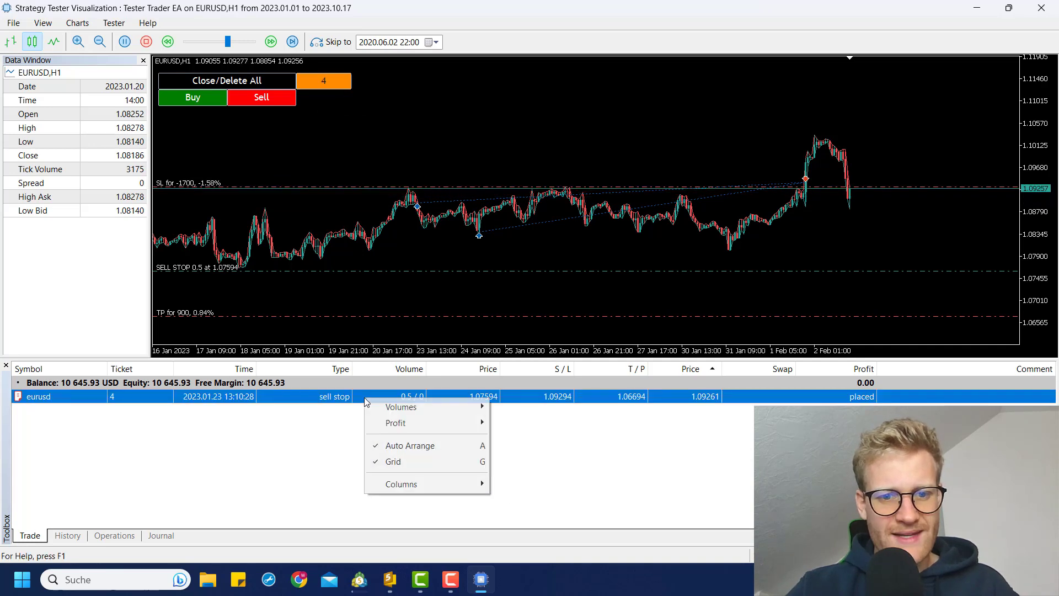
left_click(456, 314)
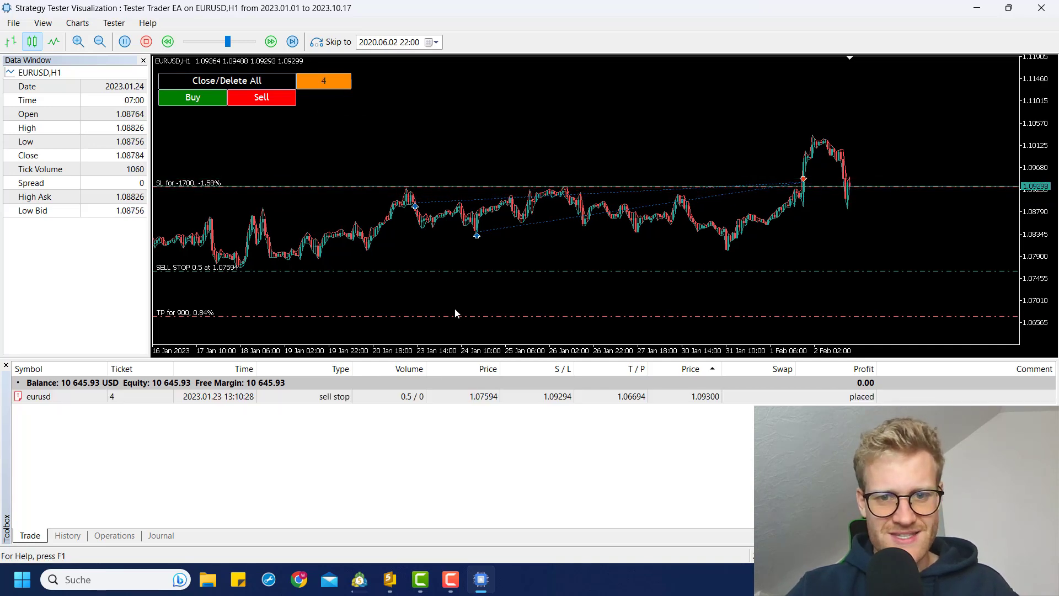
left_click(783, 397)
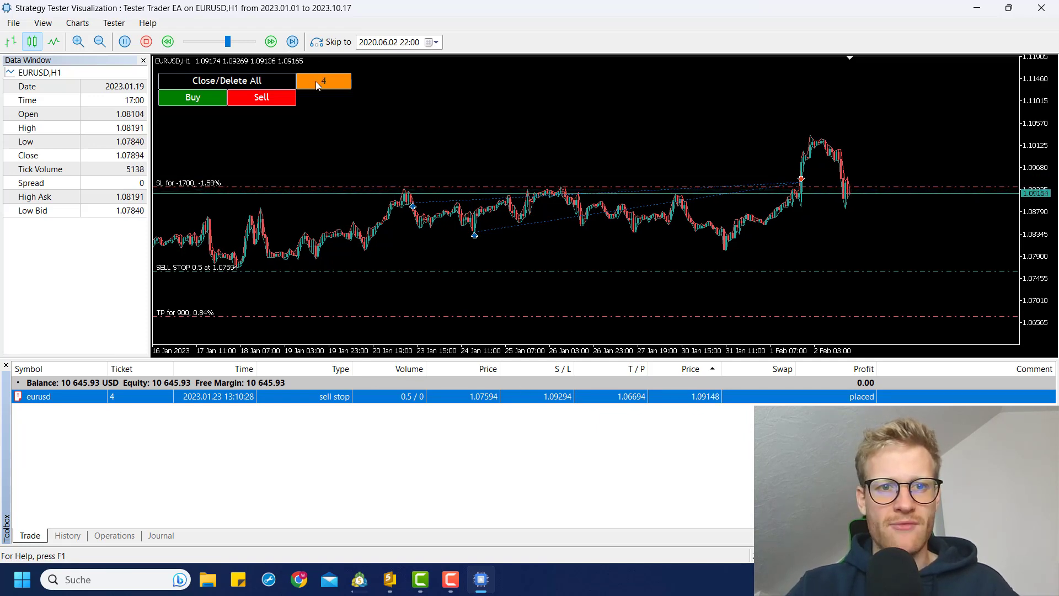
left_click(318, 83)
left_click(211, 117)
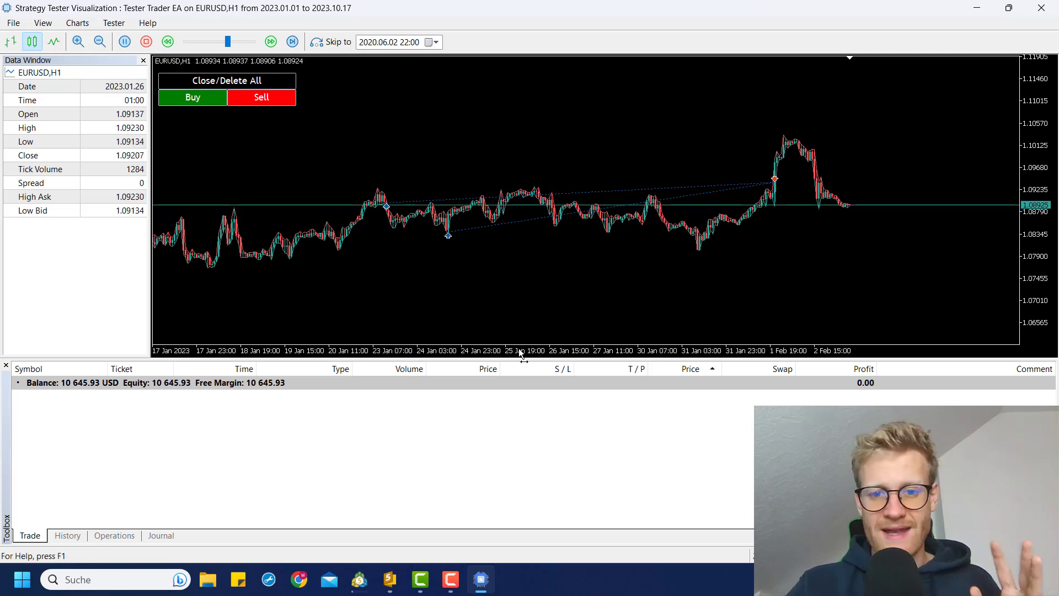
Place a sell order and a buy order, with playback slowed to minimum.
left_click_drag(522, 353, 512, 330)
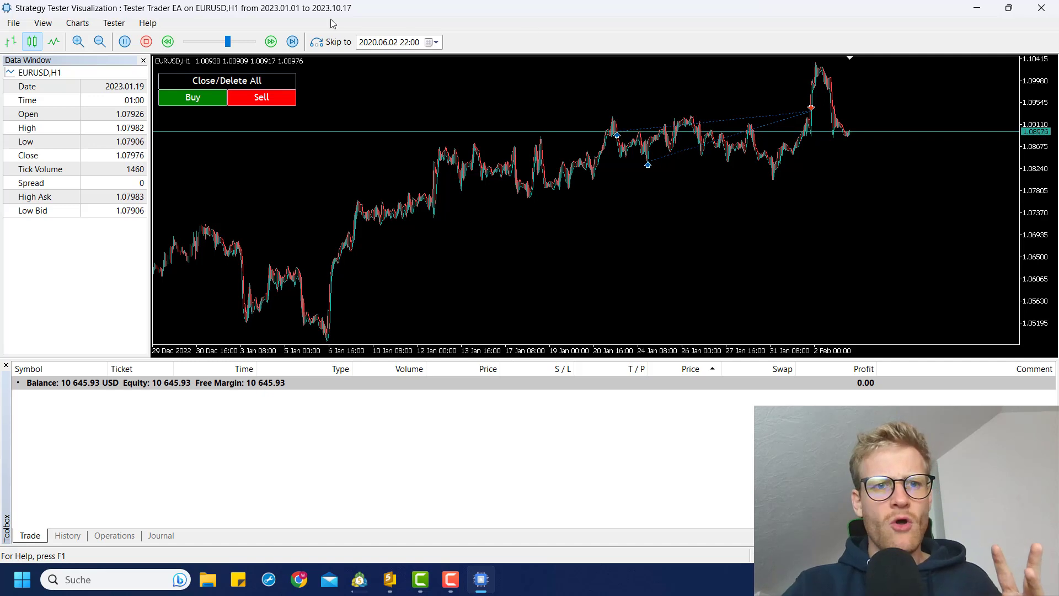
left_click(262, 100)
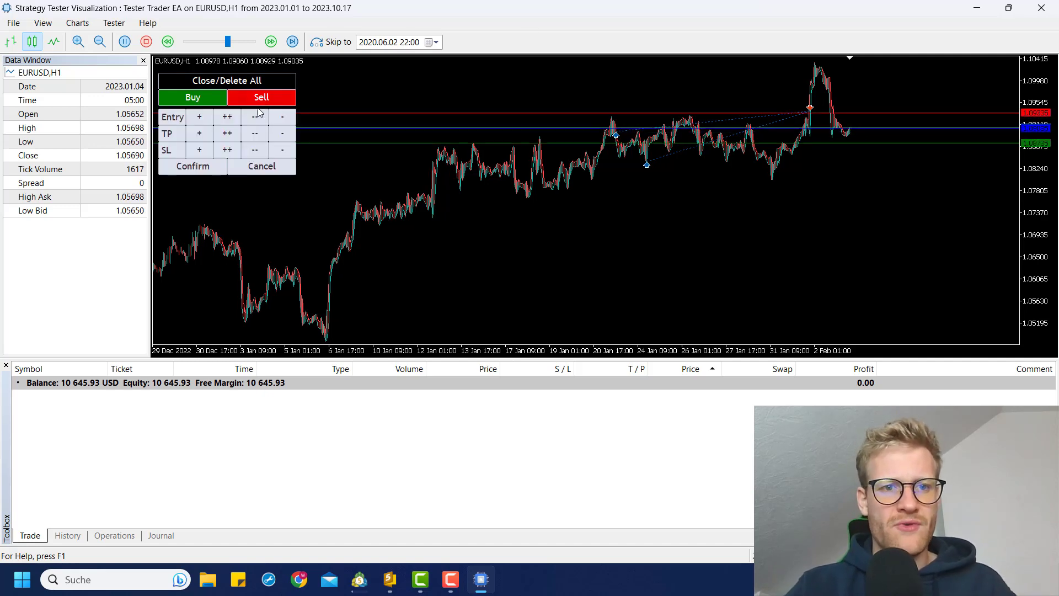
left_click(191, 164)
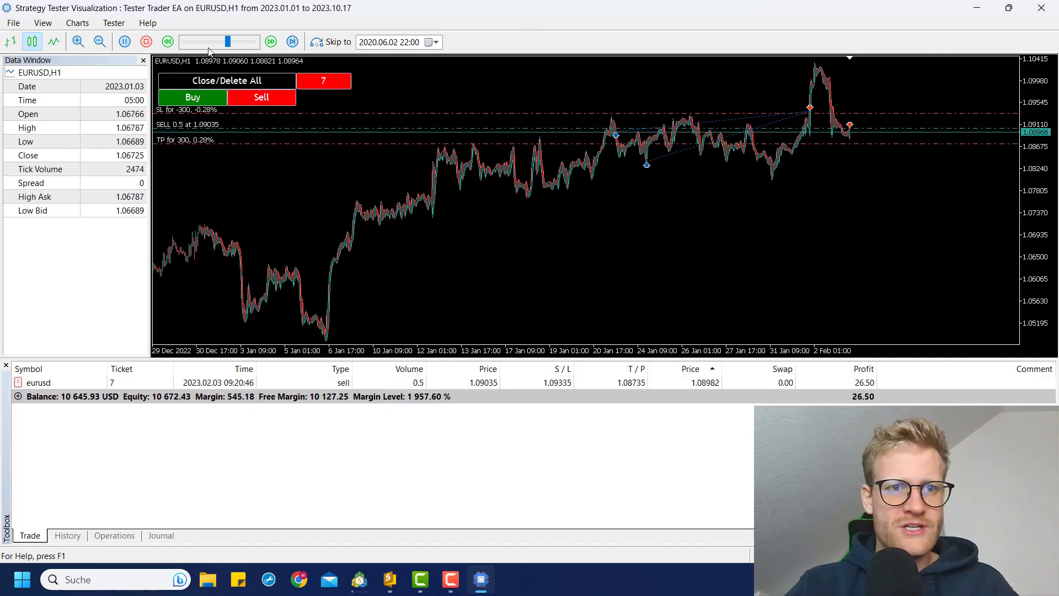
left_click_drag(228, 42, 188, 43)
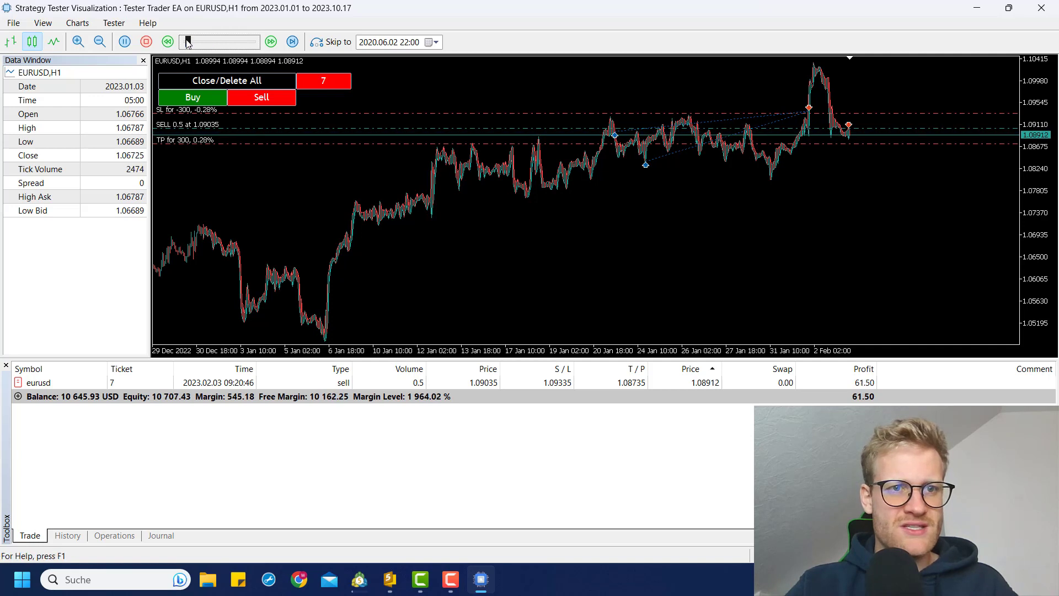
left_click(201, 99)
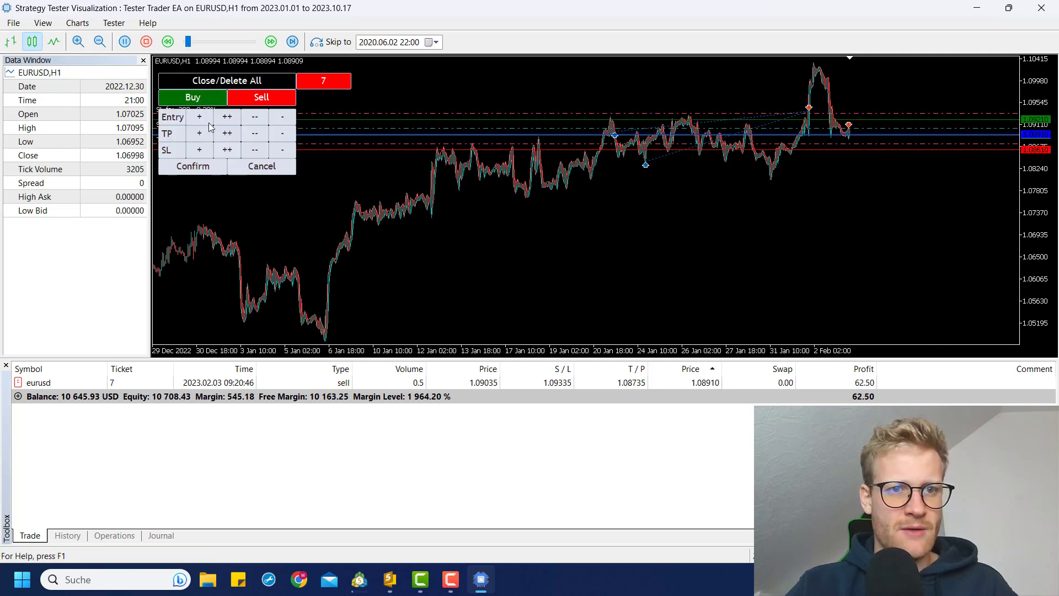
left_click(197, 166)
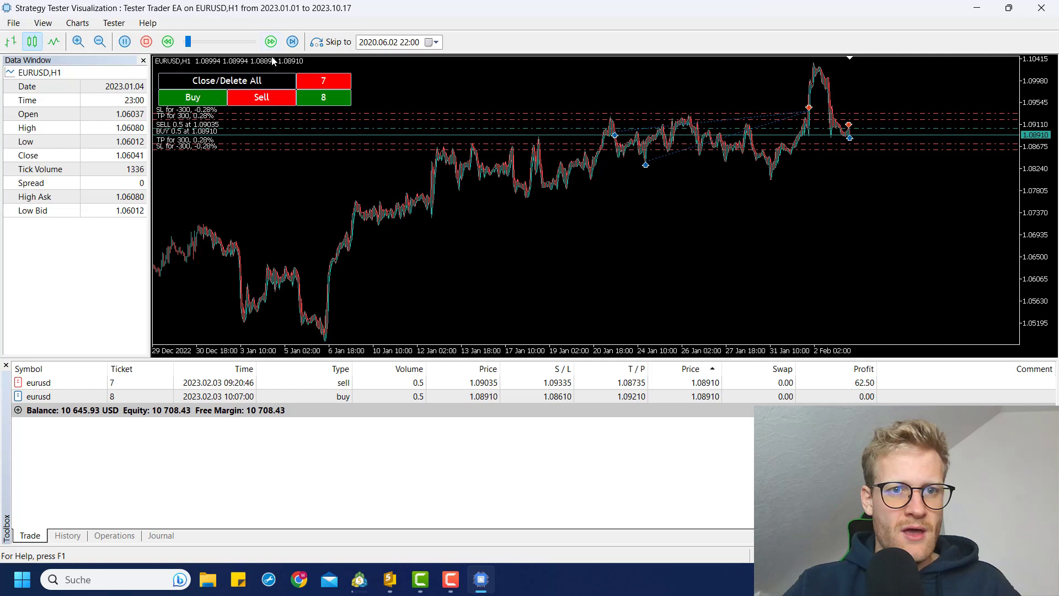
Place a second sell and buy, then close all four trades at once.
left_click(260, 100)
left_click(198, 167)
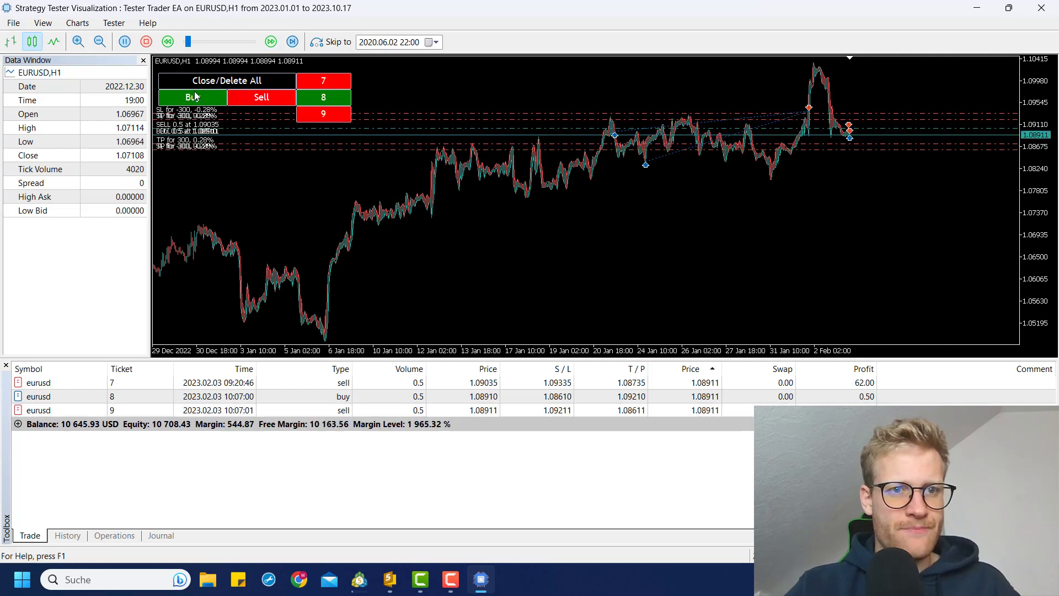
left_click(192, 98)
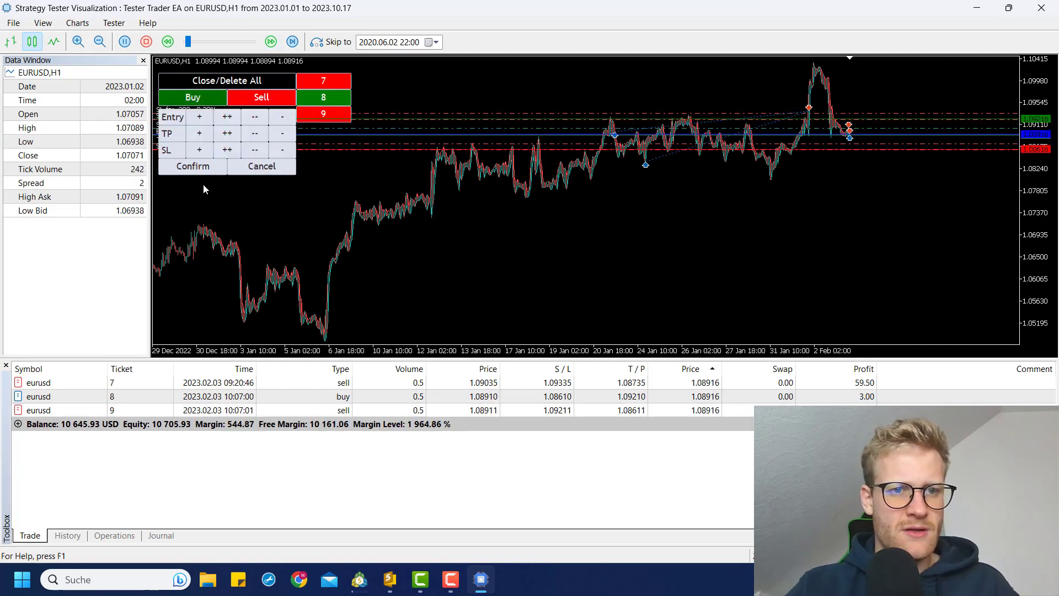
left_click(198, 167)
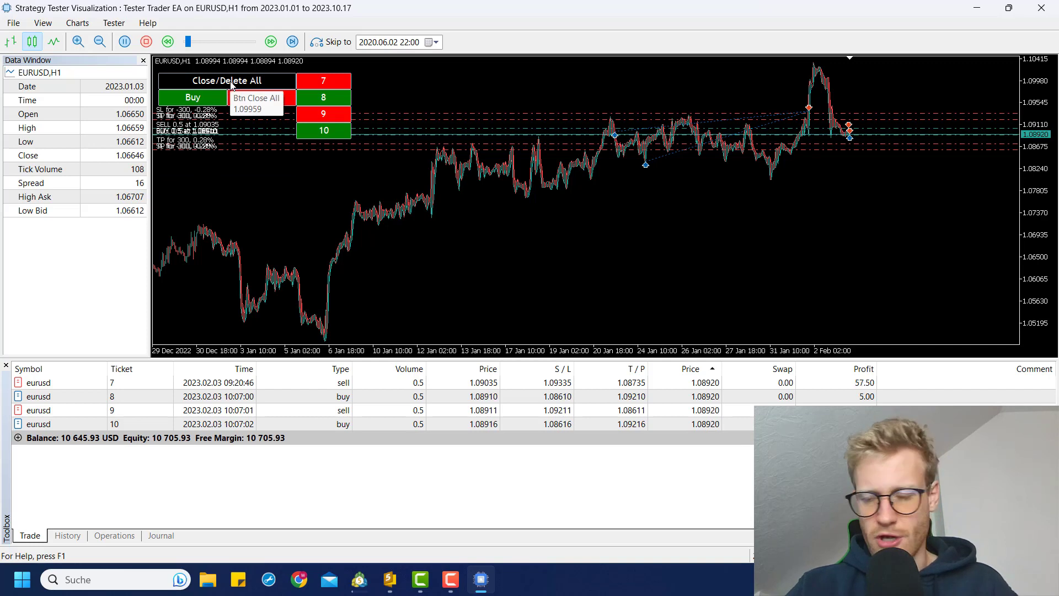
left_click(231, 81)
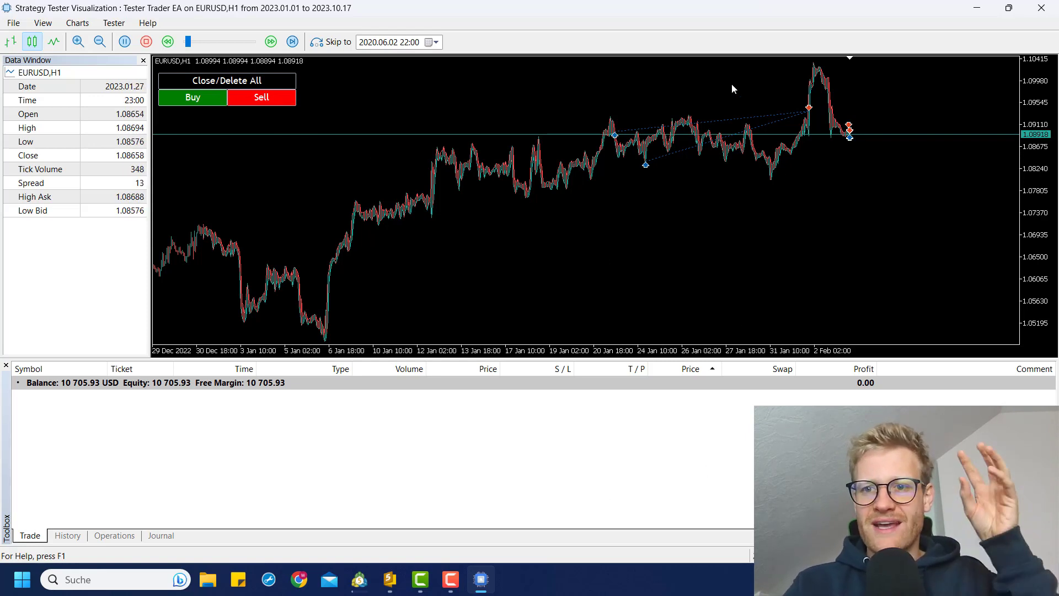
Start a buy order on the chart panel, then cancel it without placing.
left_click(193, 97)
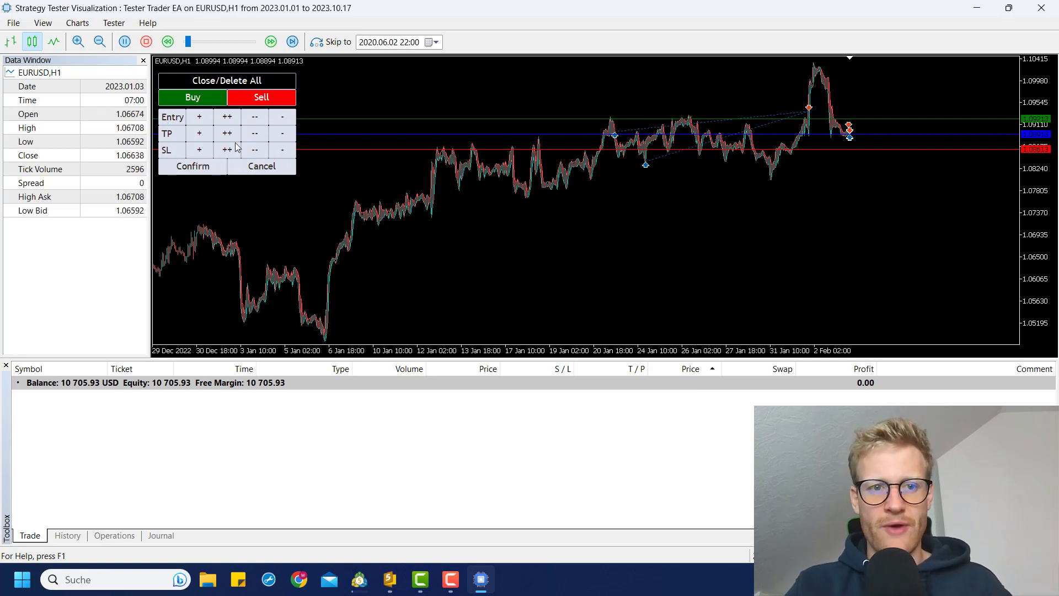
left_click(261, 166)
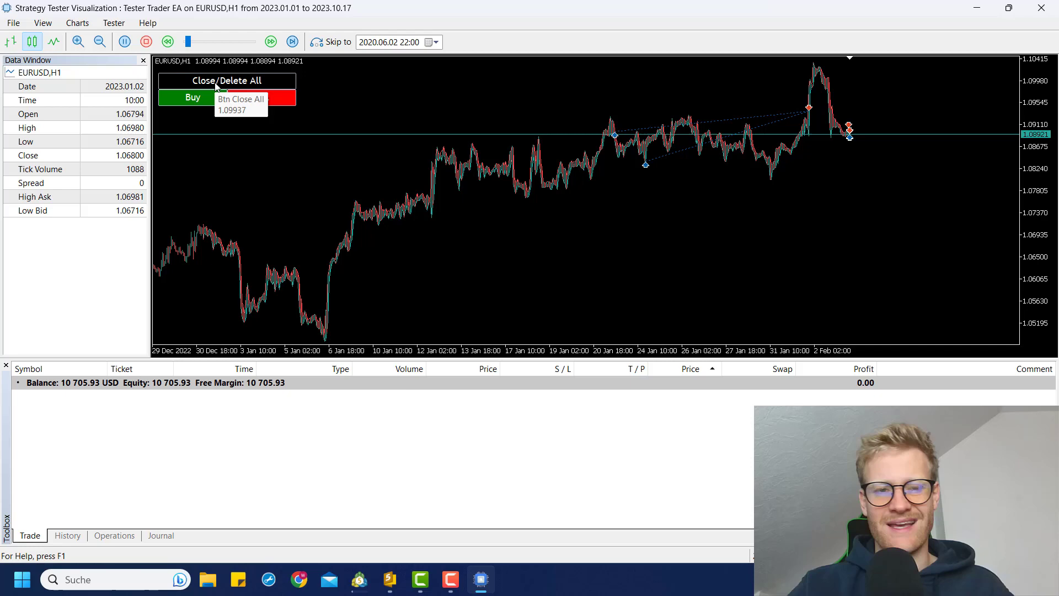
Switch to the main terminal window, then back to the visual backtest window.
left_click(359, 579)
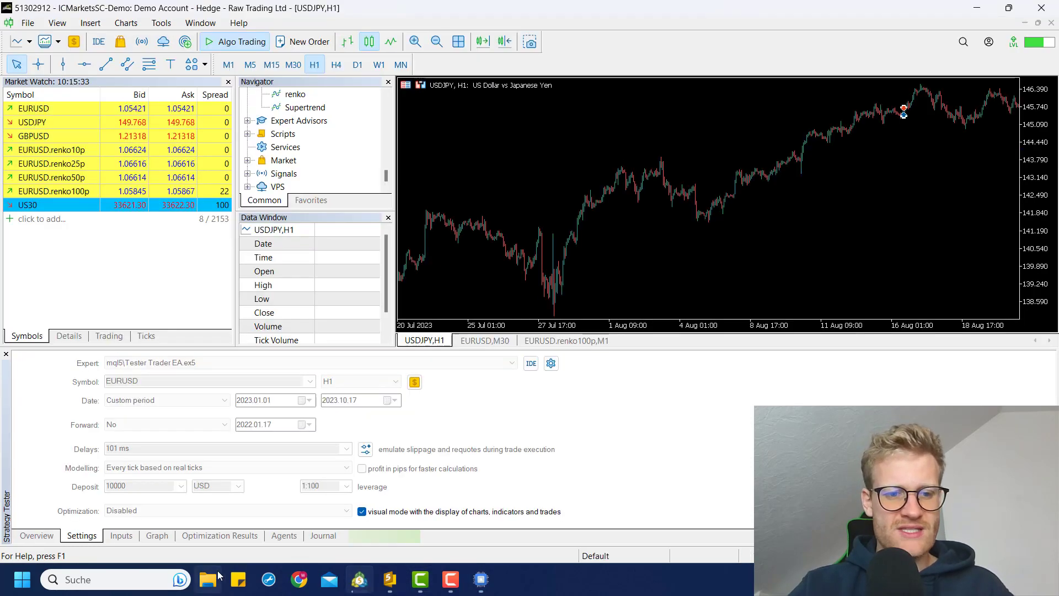
left_click(481, 579)
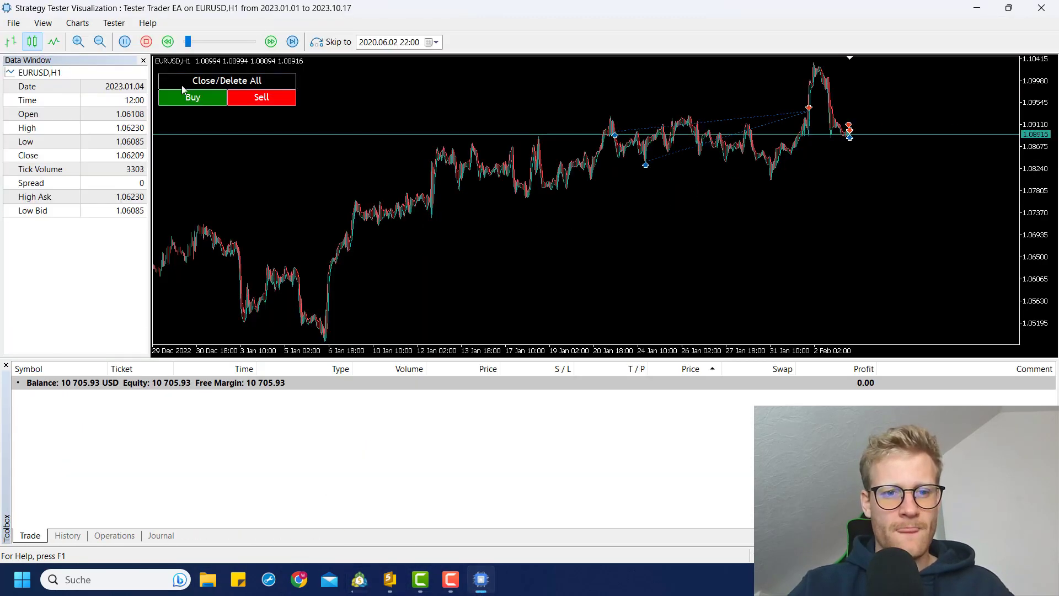